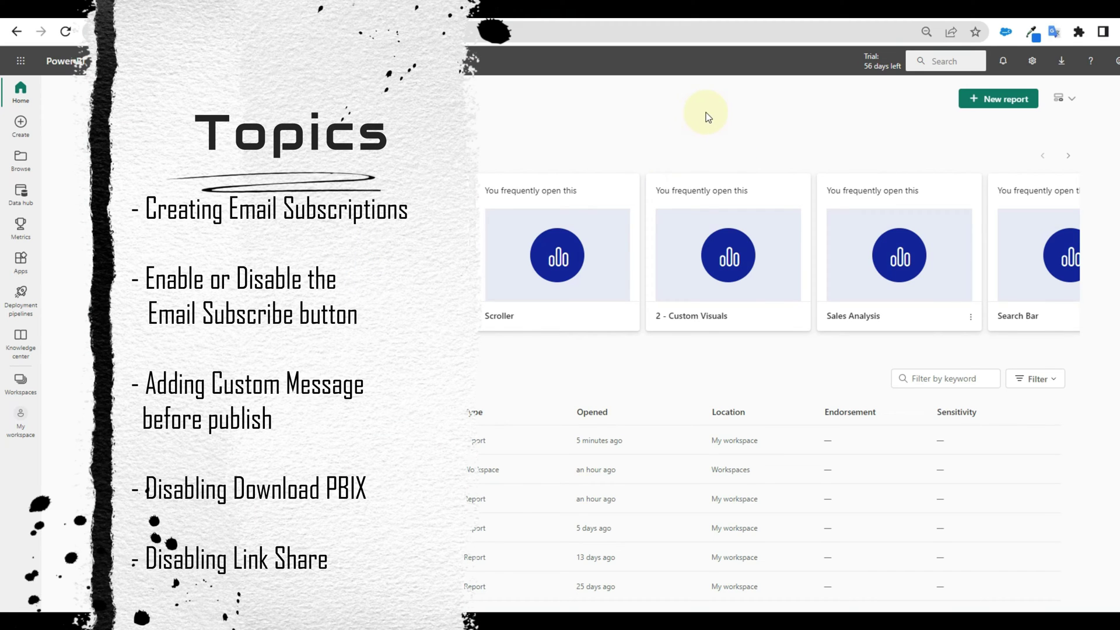
Open the Date Slicer report from the Home page's recent items list
scroll(770, 350, down, 1)
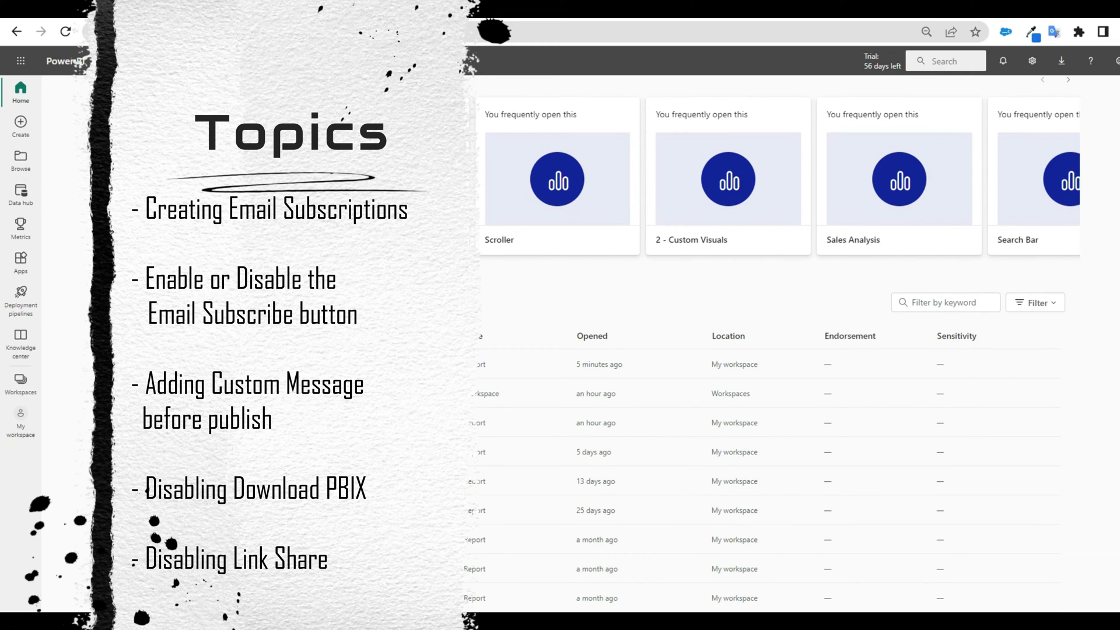
click(219, 365)
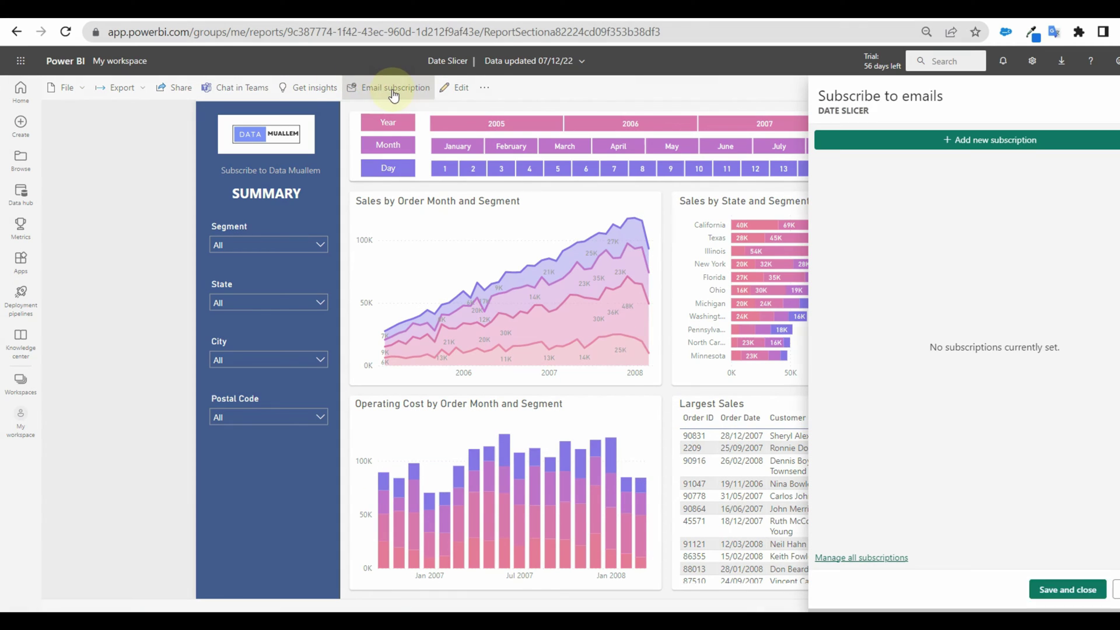
Check that Manage all subscriptions shows none, then reopen Date Slicer's Subscribe to emails pane
click(388, 89)
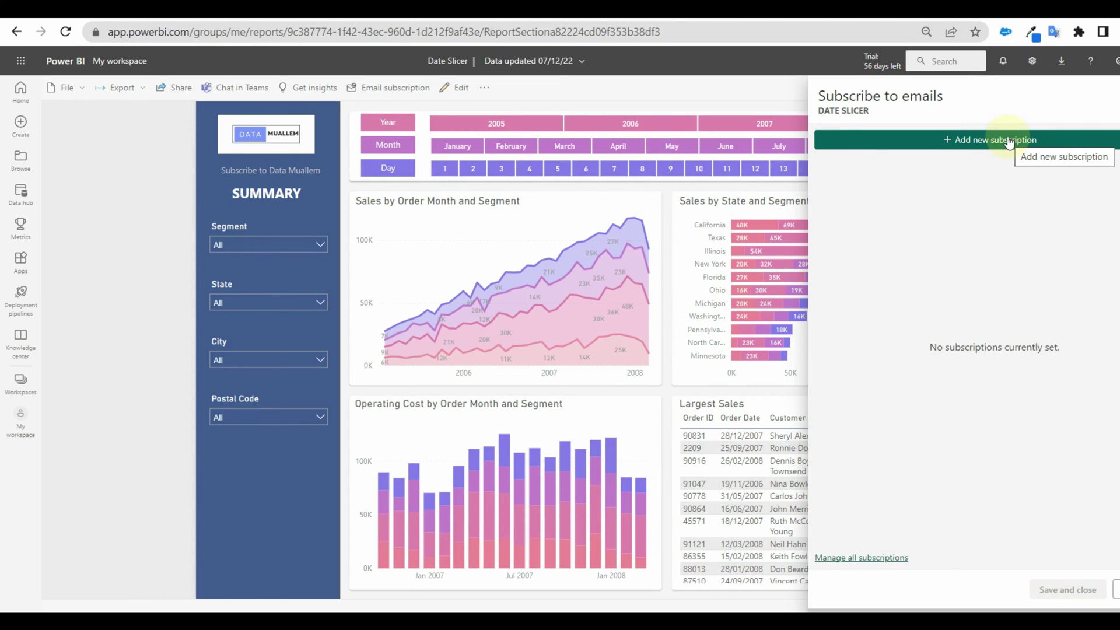
click(864, 557)
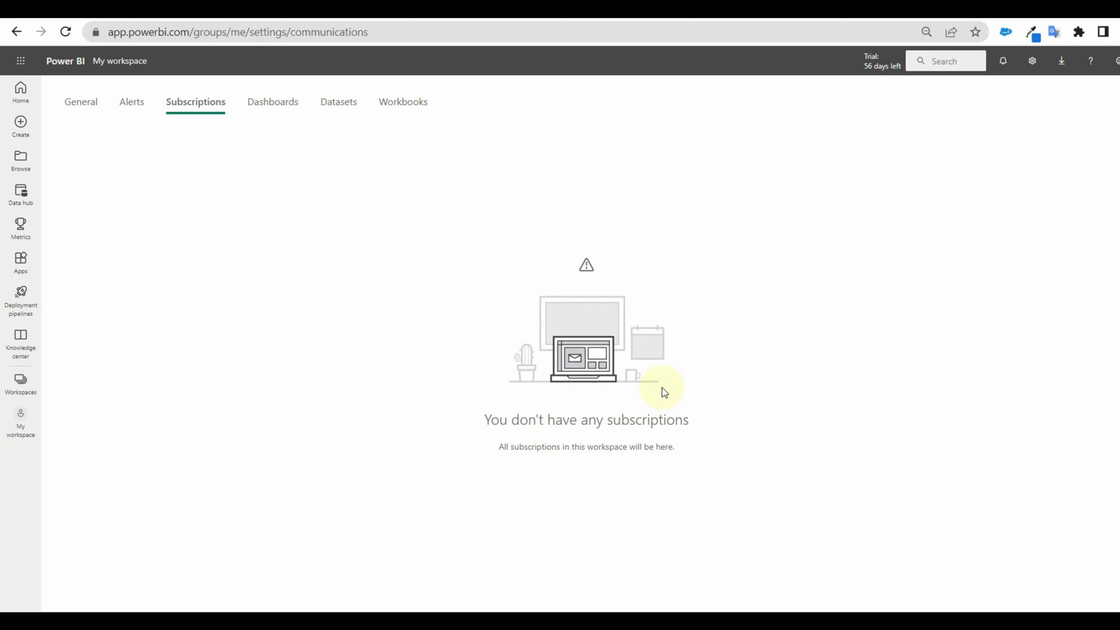
click(16, 31)
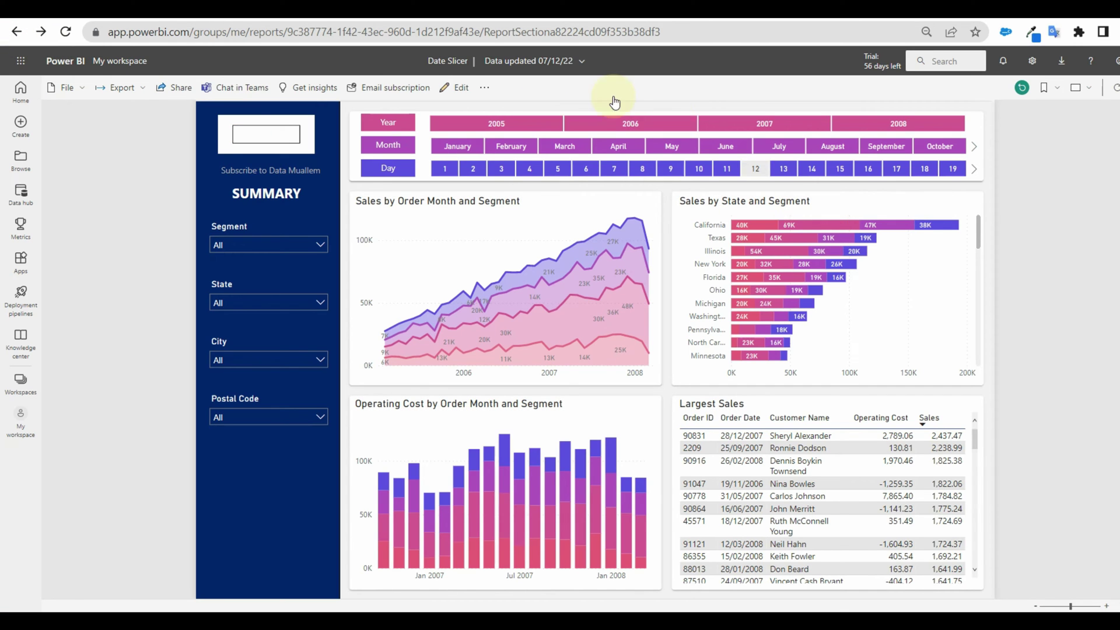
click(394, 88)
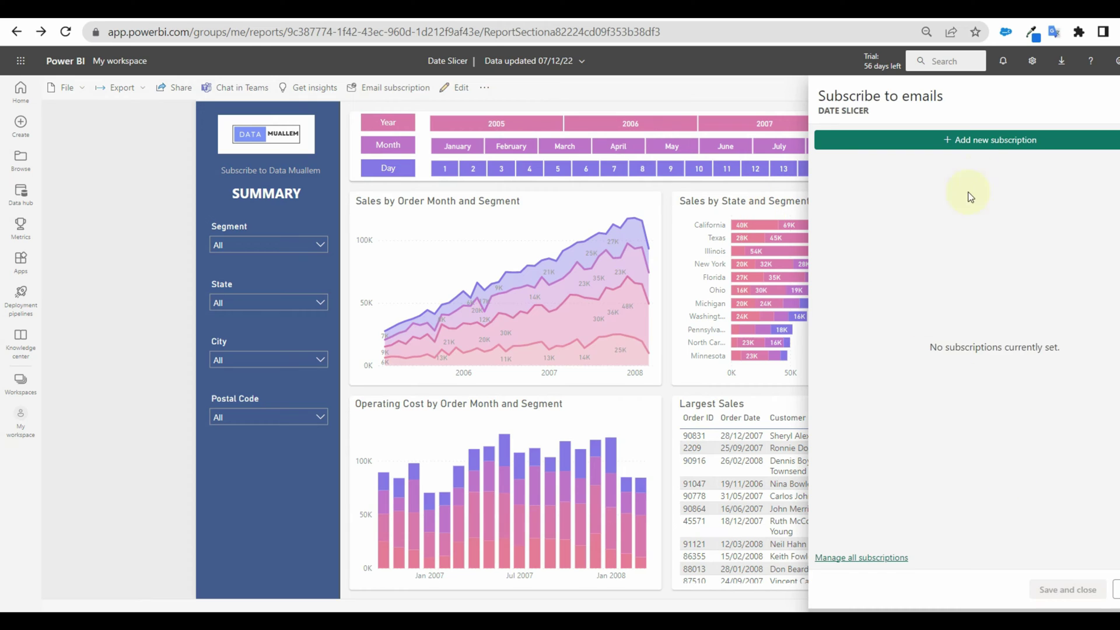
Add a new subscription named Sales Report, sent After data refresh (once daily)
click(960, 140)
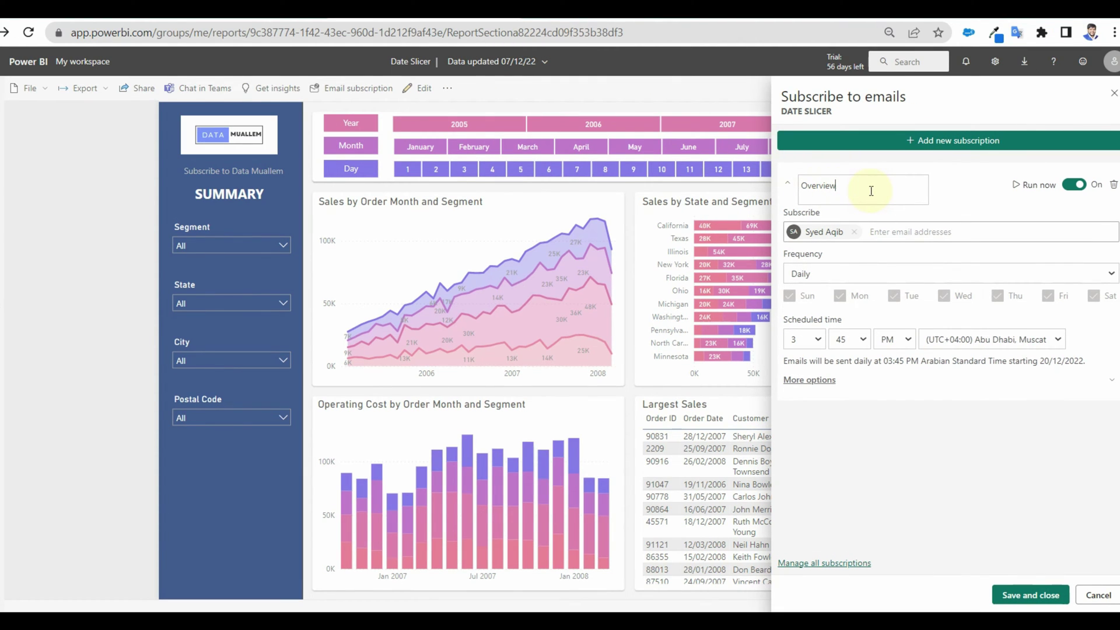
click(786, 189)
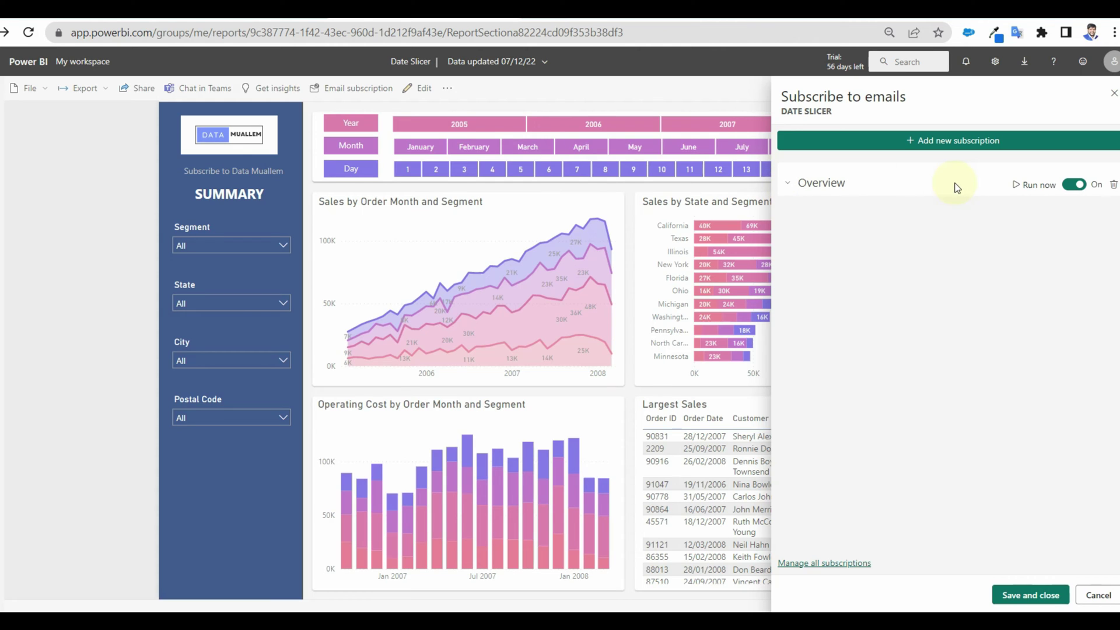
click(788, 185)
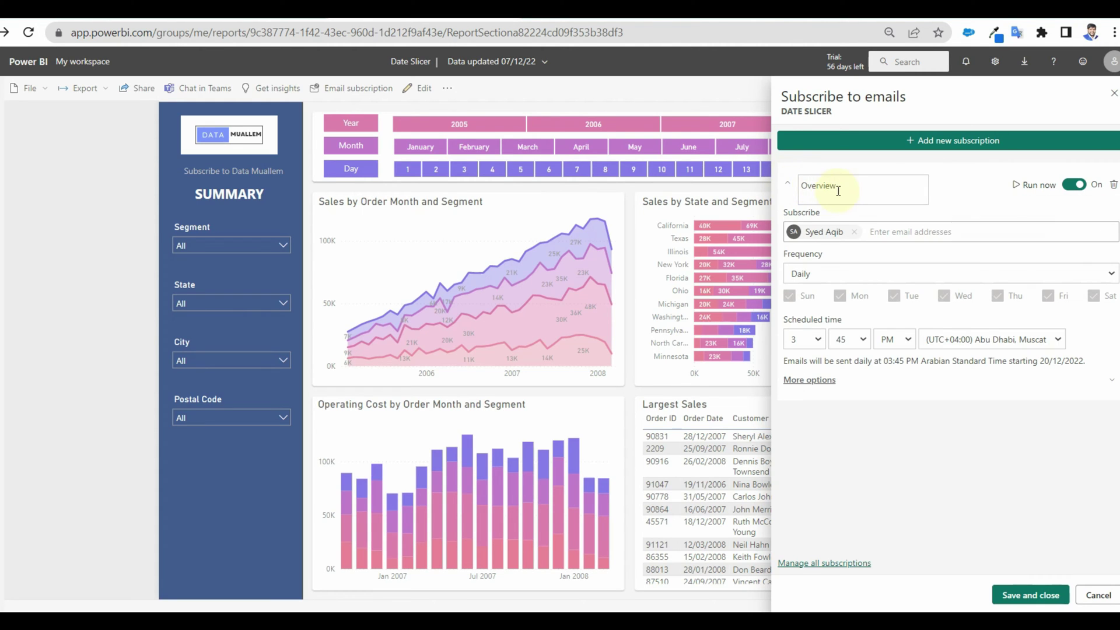
double_click(834, 186)
text(Date S)
key(ctrl+a)
click(881, 230)
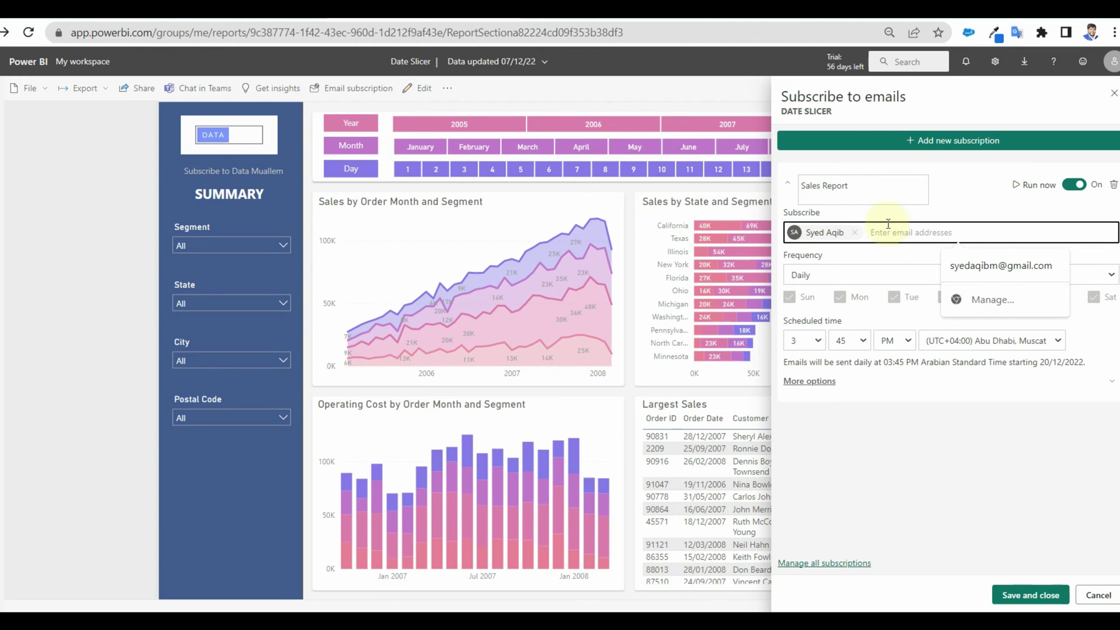
click(913, 281)
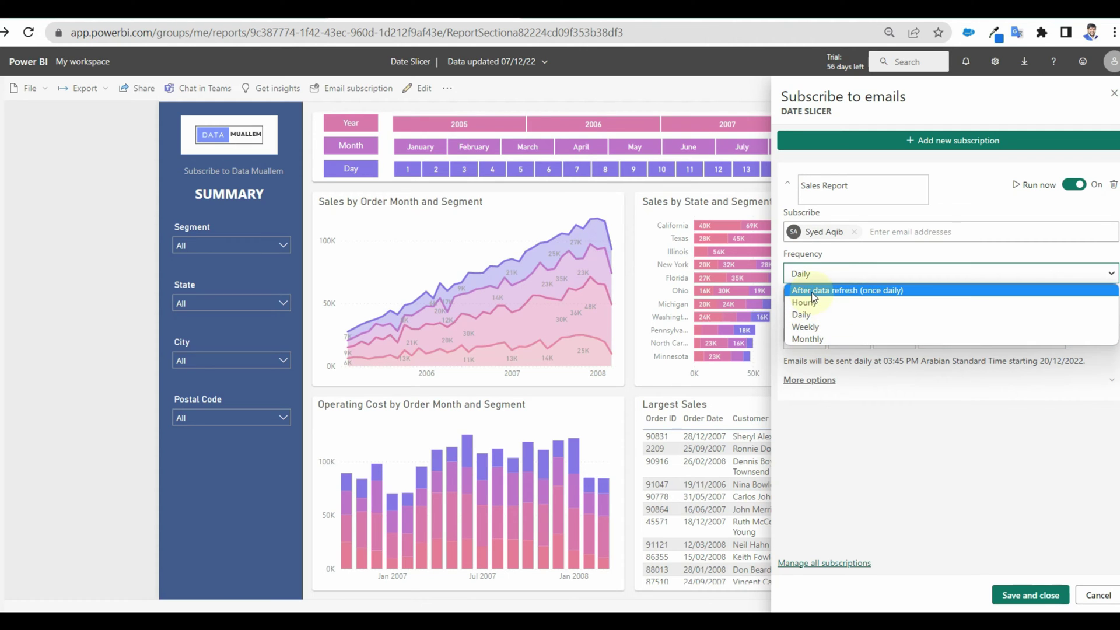
click(842, 291)
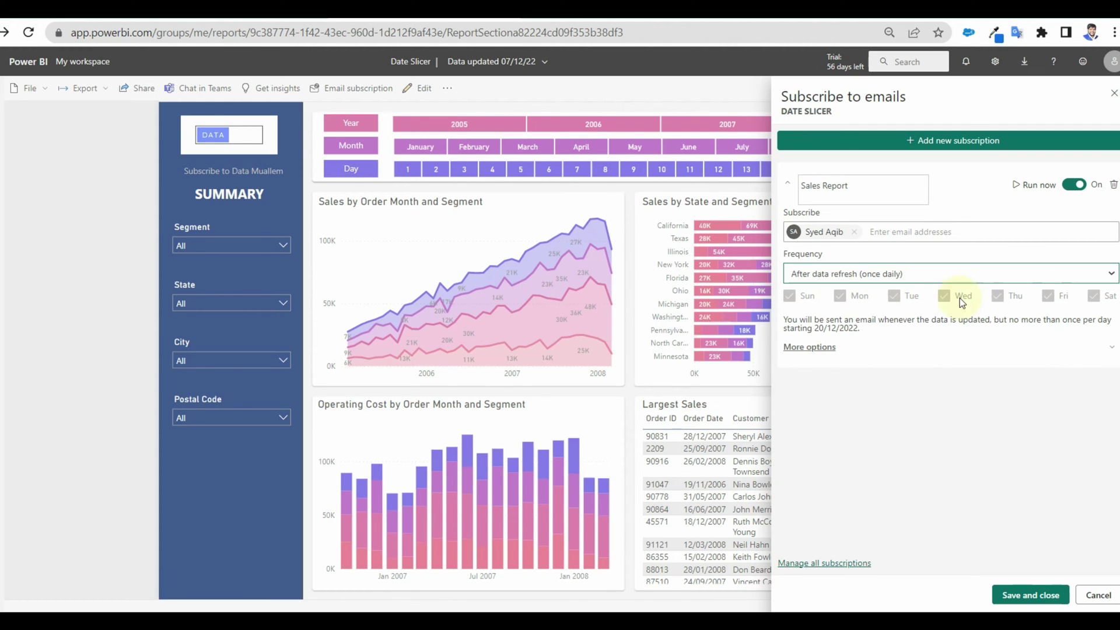
click(823, 348)
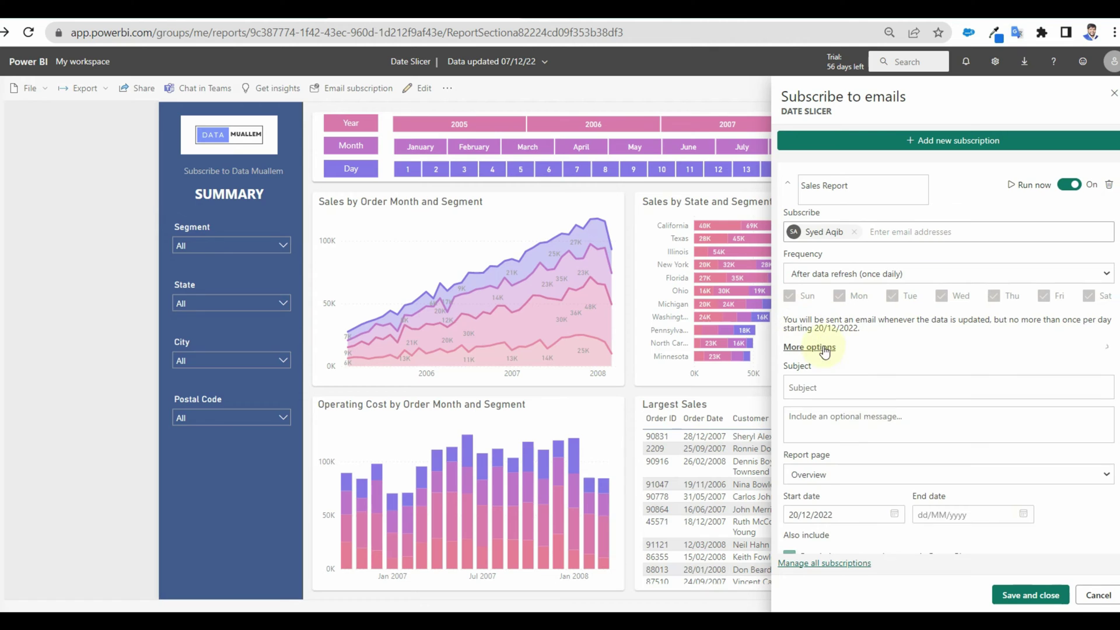
Try the Hourly, Daily, Weekly and Monthly frequency options in turn
click(1096, 279)
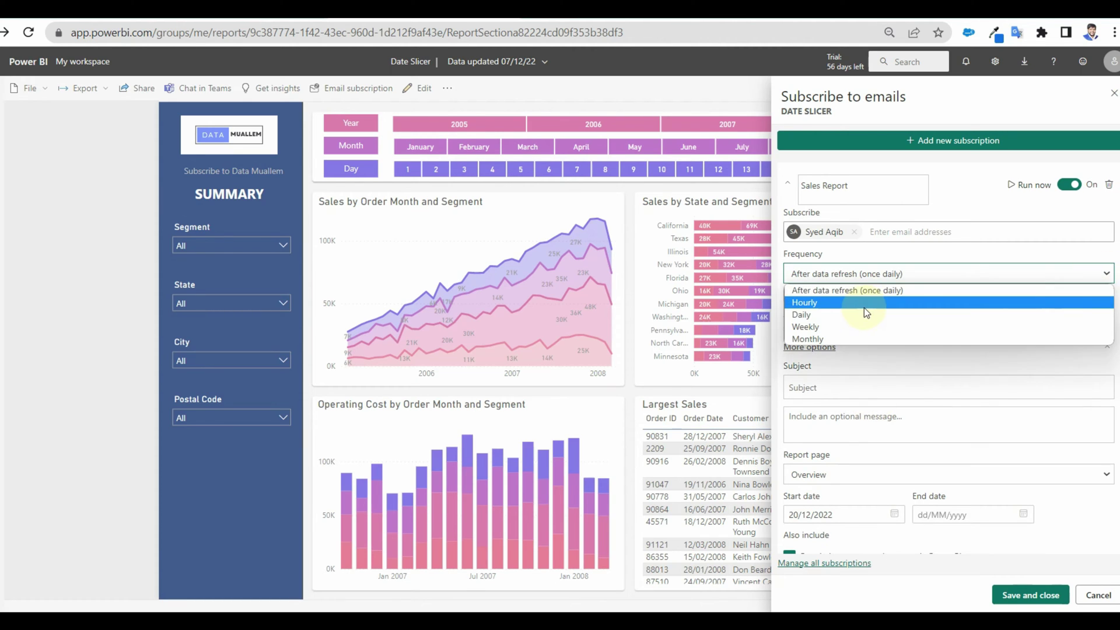
click(863, 310)
click(1102, 276)
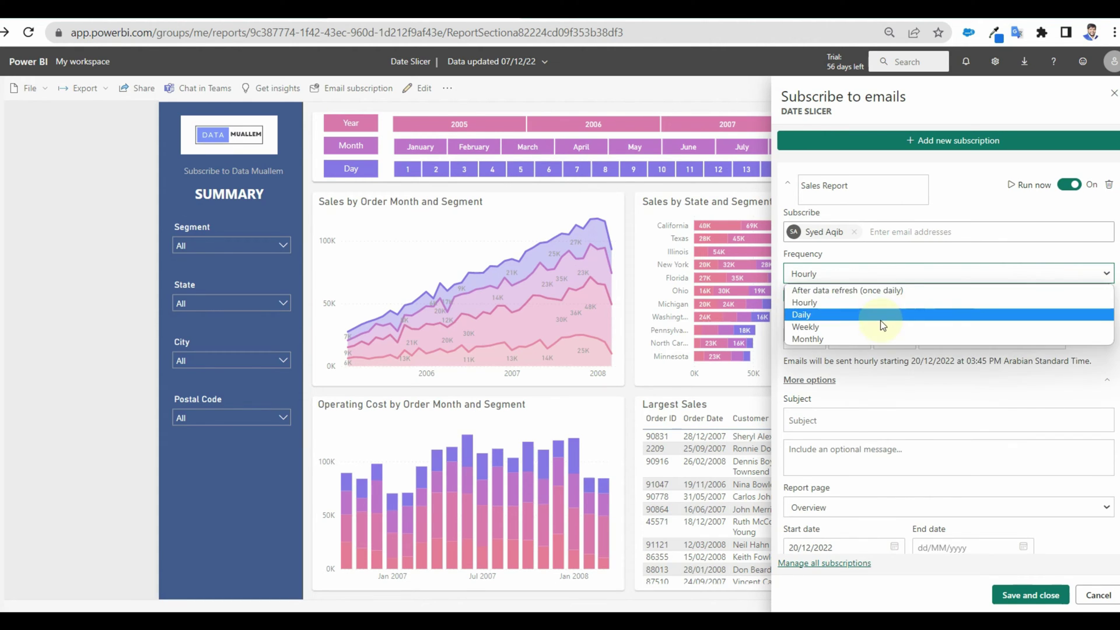
click(883, 318)
click(1105, 274)
click(875, 324)
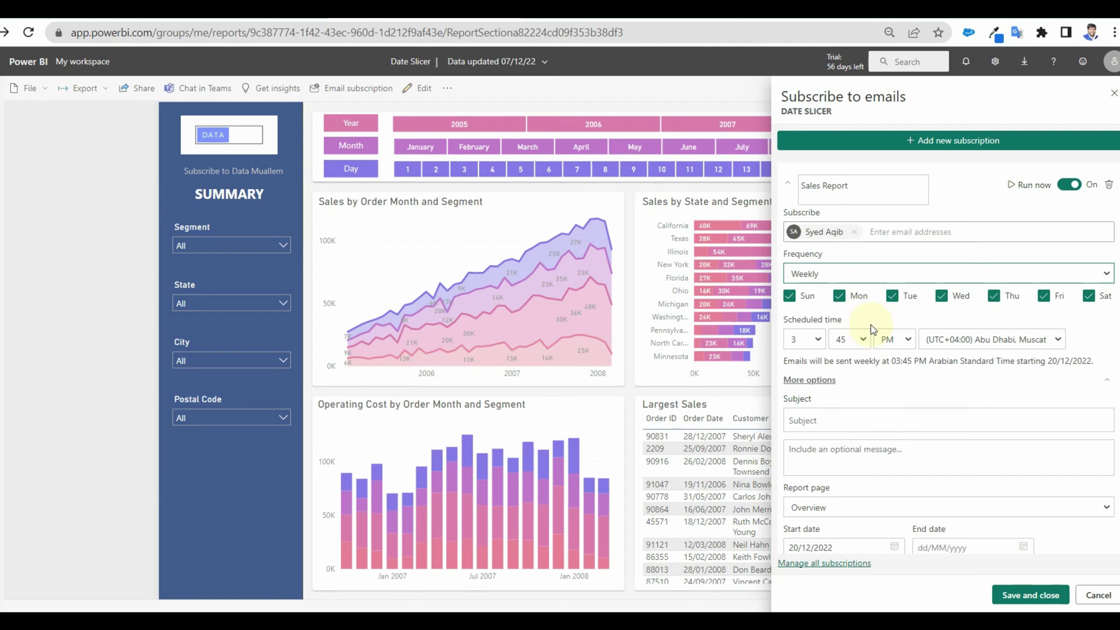
click(1085, 273)
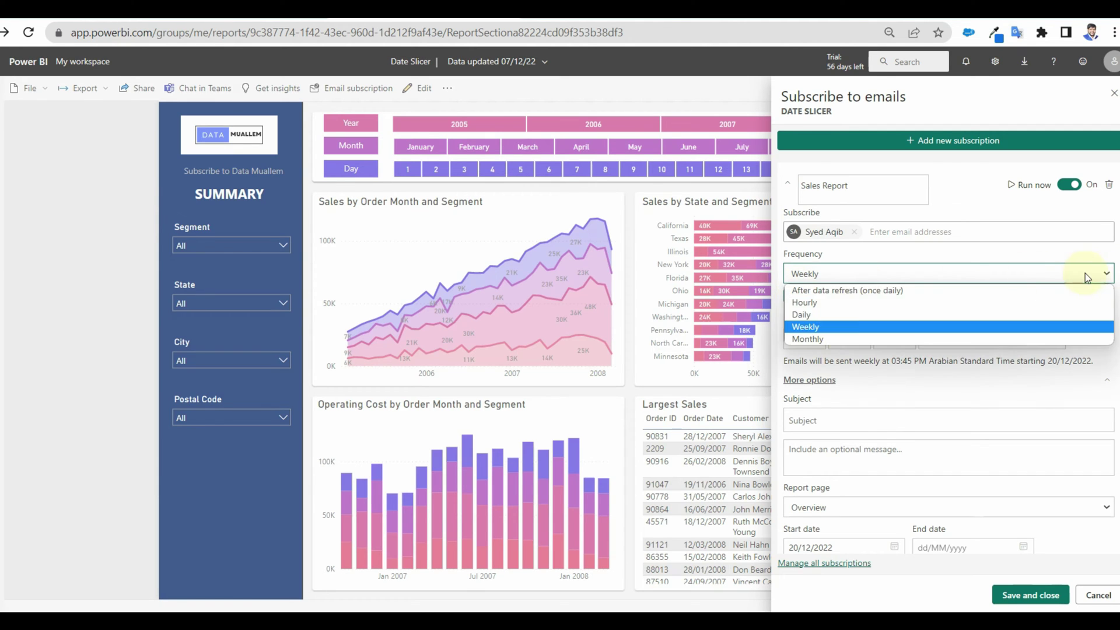
click(837, 337)
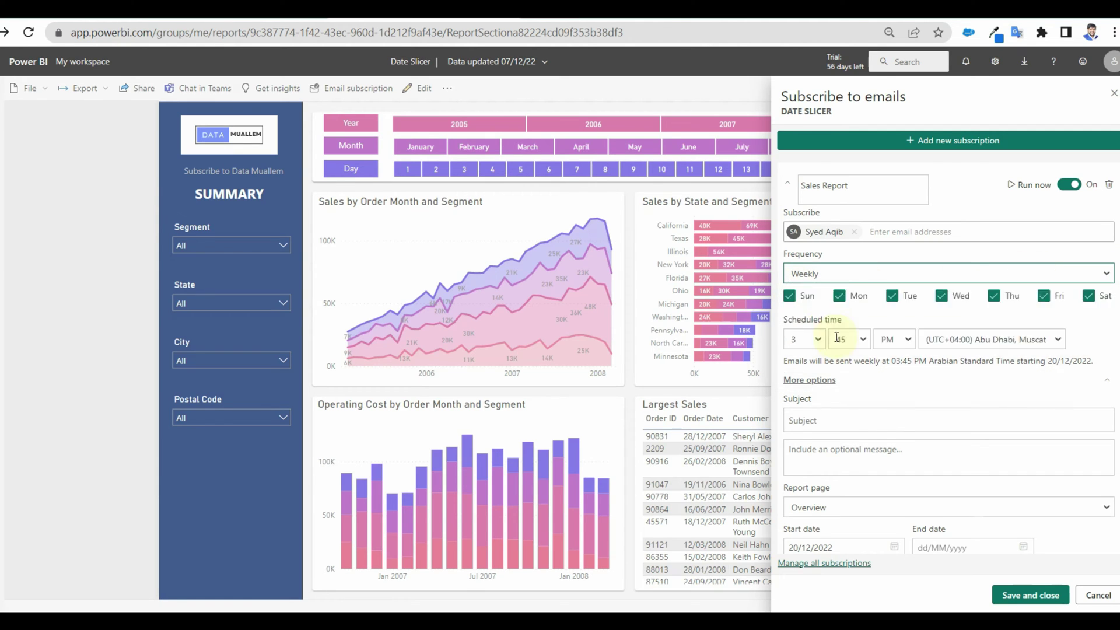
click(1085, 280)
Set frequency to After data refresh and the subject to 'Sales Report Refreshed Snapshot'
click(846, 289)
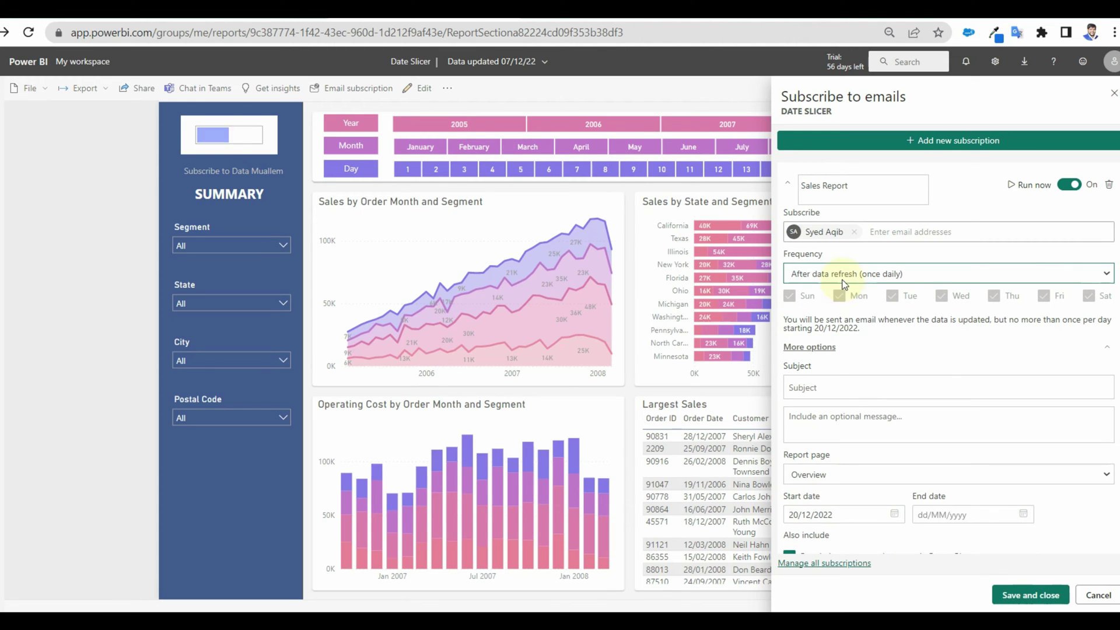
click(823, 380)
text(Sales)
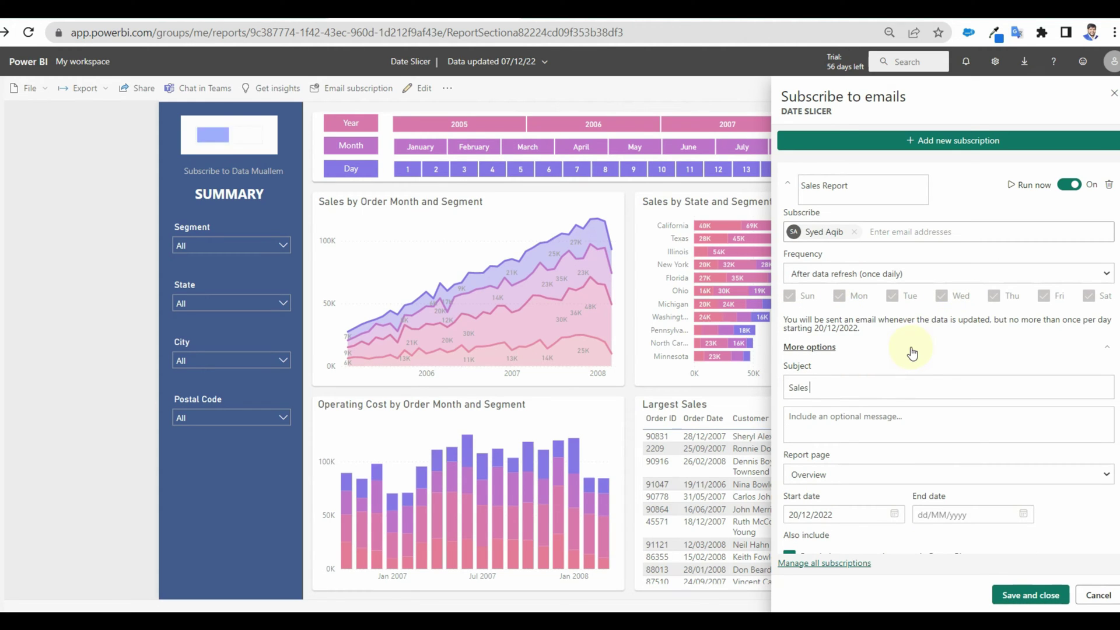
text( Report Re)
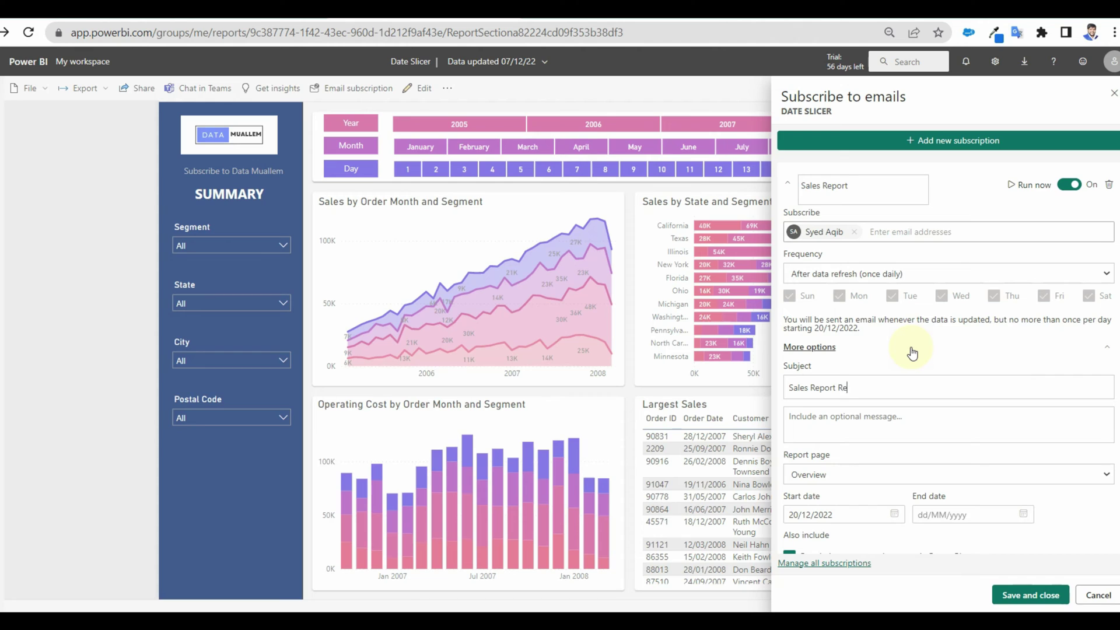
text(freshed Snapshot)
scroll(911, 351, down, 1)
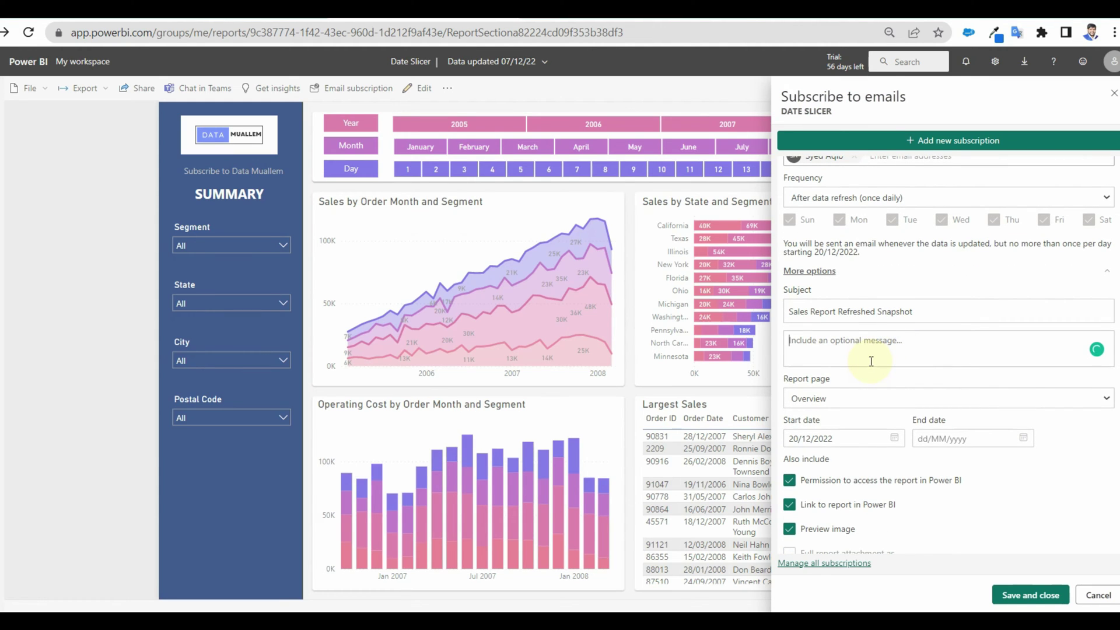
text(Sales Report)
scroll(890, 395, down, 1)
Keep Overview as the included report page and leave the end date empty
click(1003, 375)
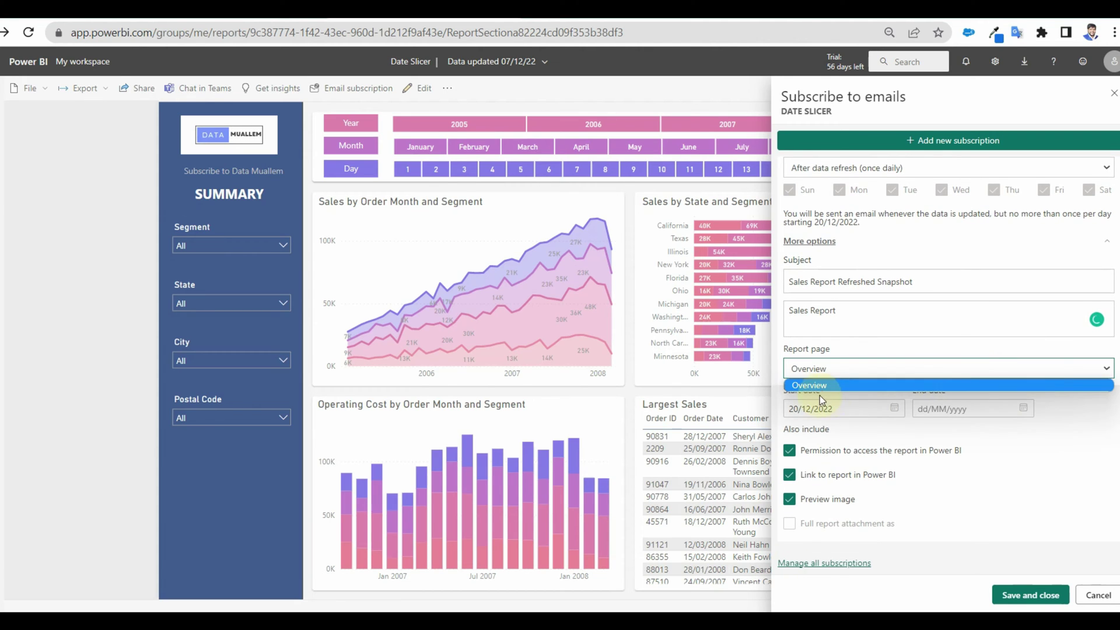
click(821, 387)
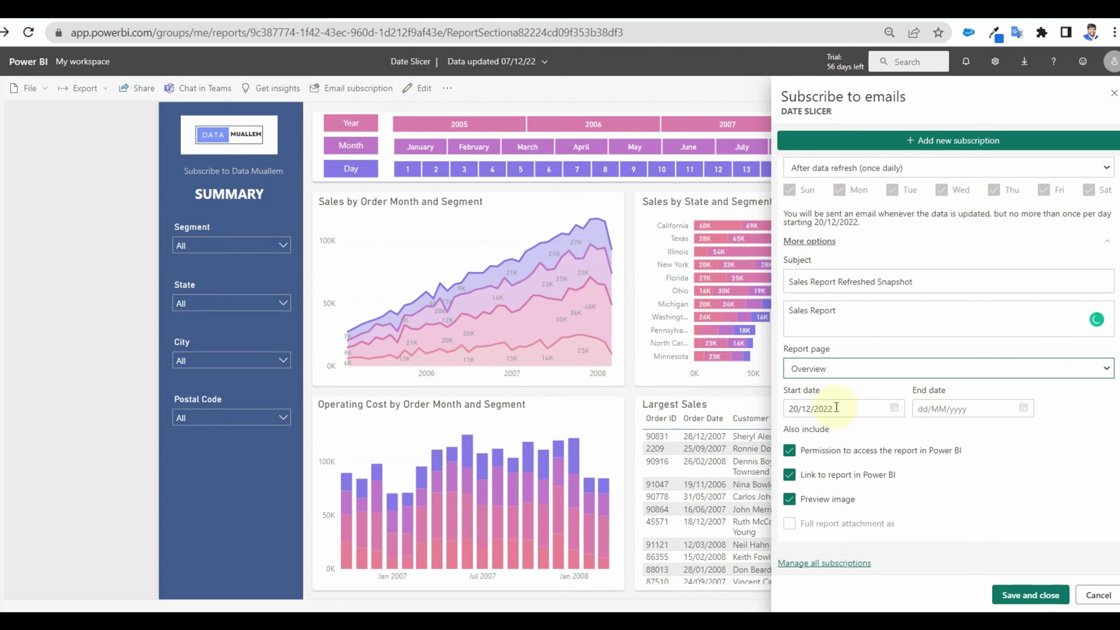
click(1022, 409)
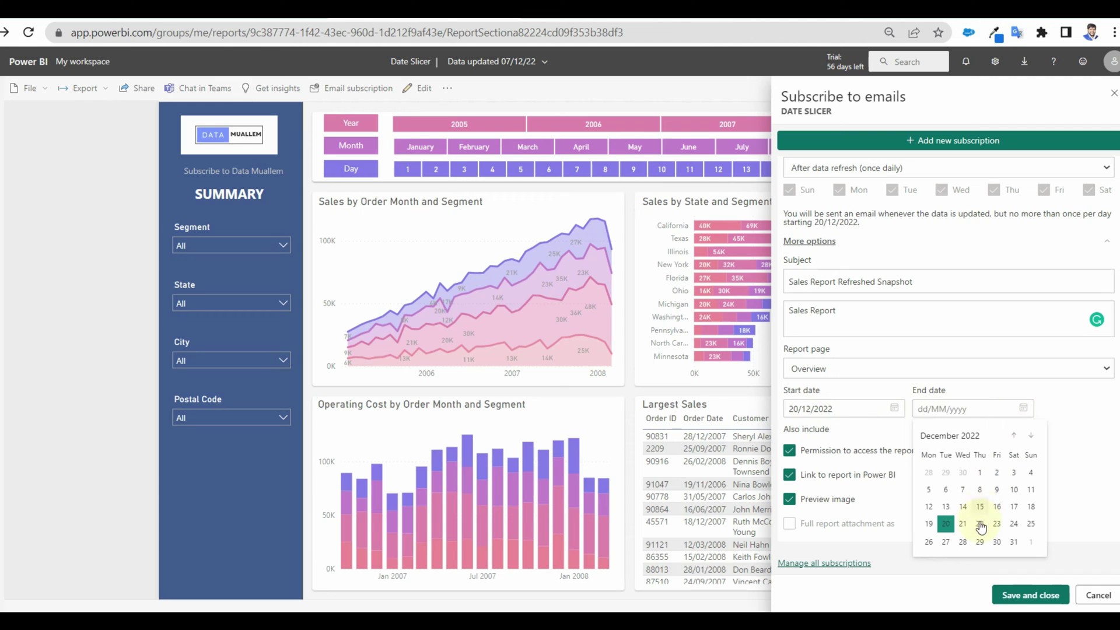
click(1079, 448)
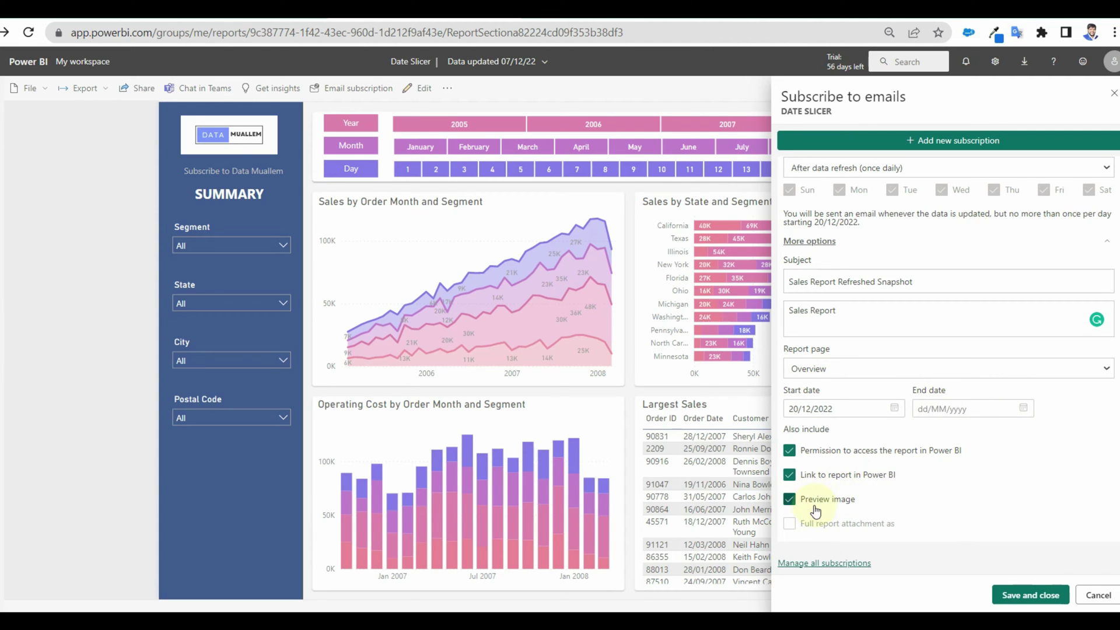
mouse_move(789, 532)
click(1018, 599)
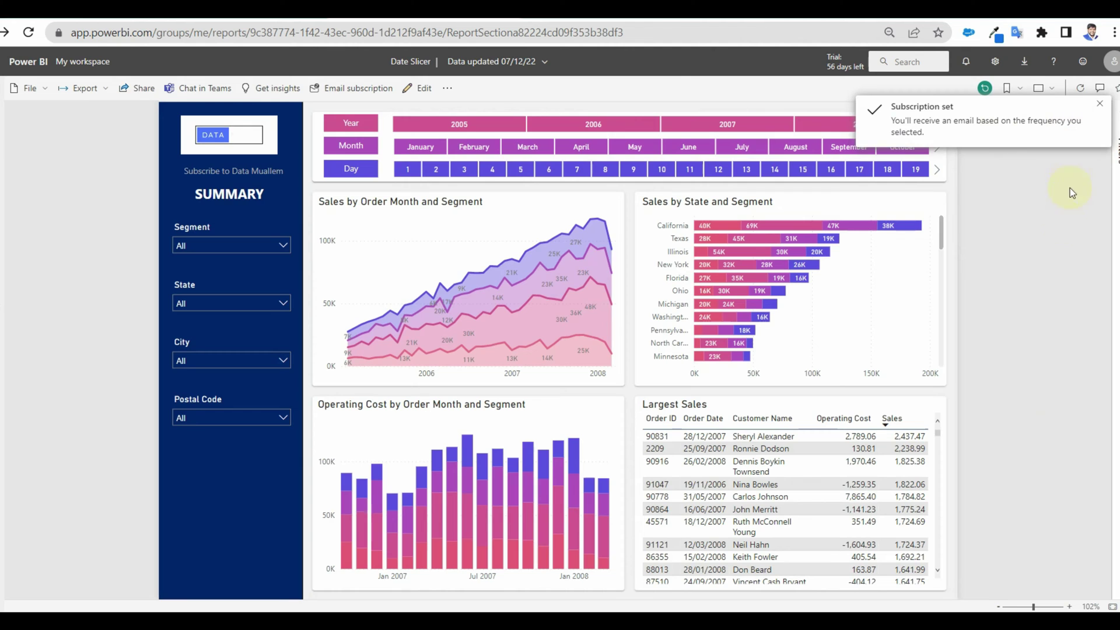
click(1100, 107)
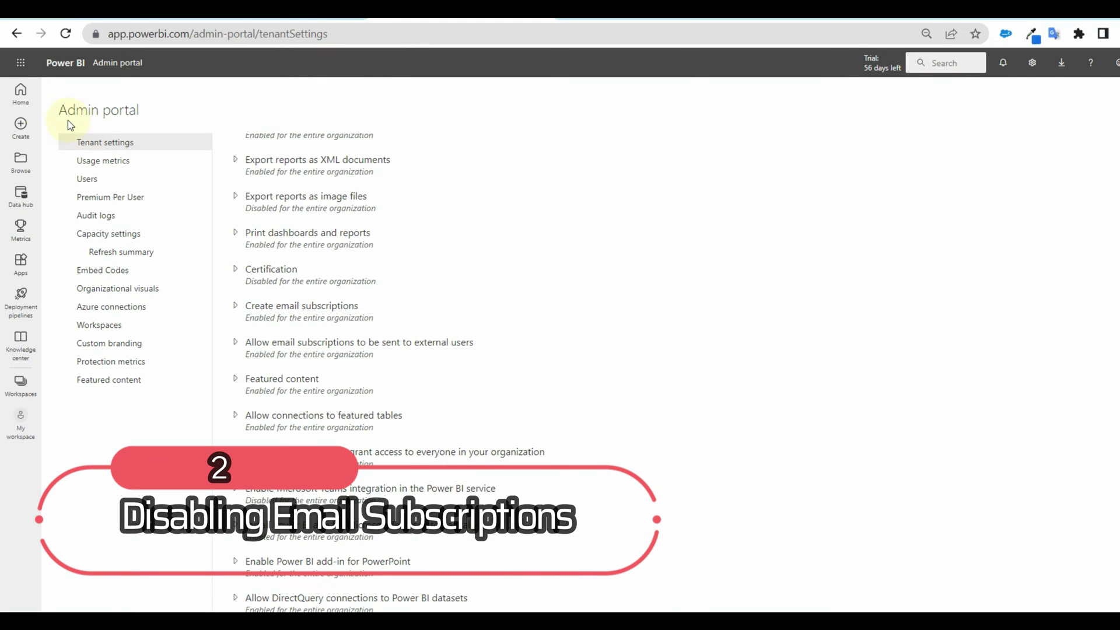
click(20, 92)
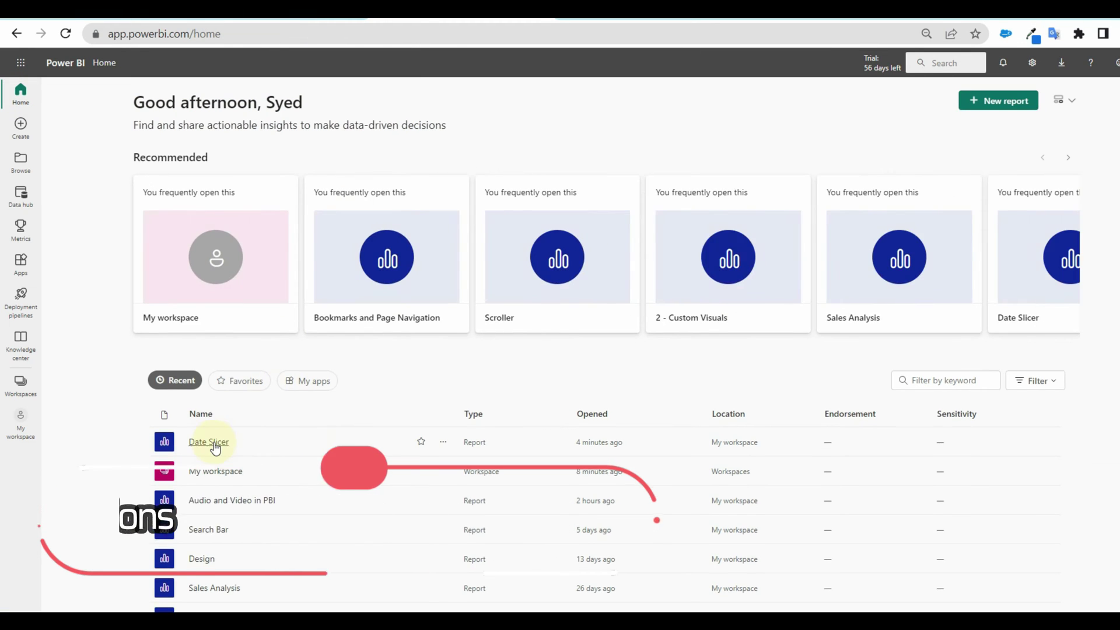
click(214, 445)
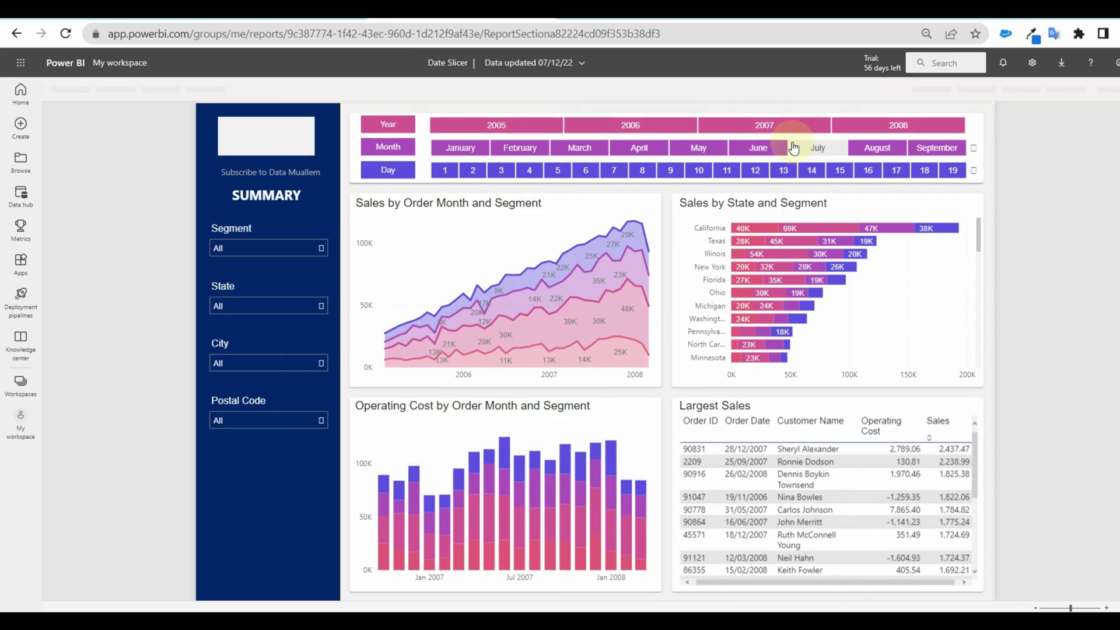
click(328, 92)
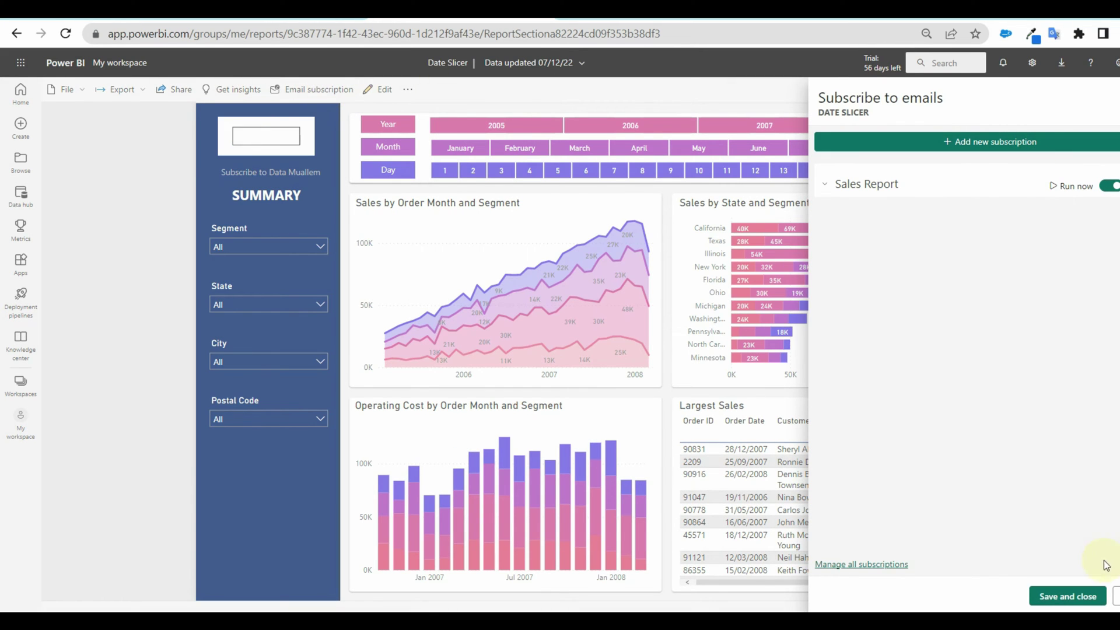
Close the subscriptions pane and go to the Admin portal tenant settings
click(1115, 595)
click(1032, 65)
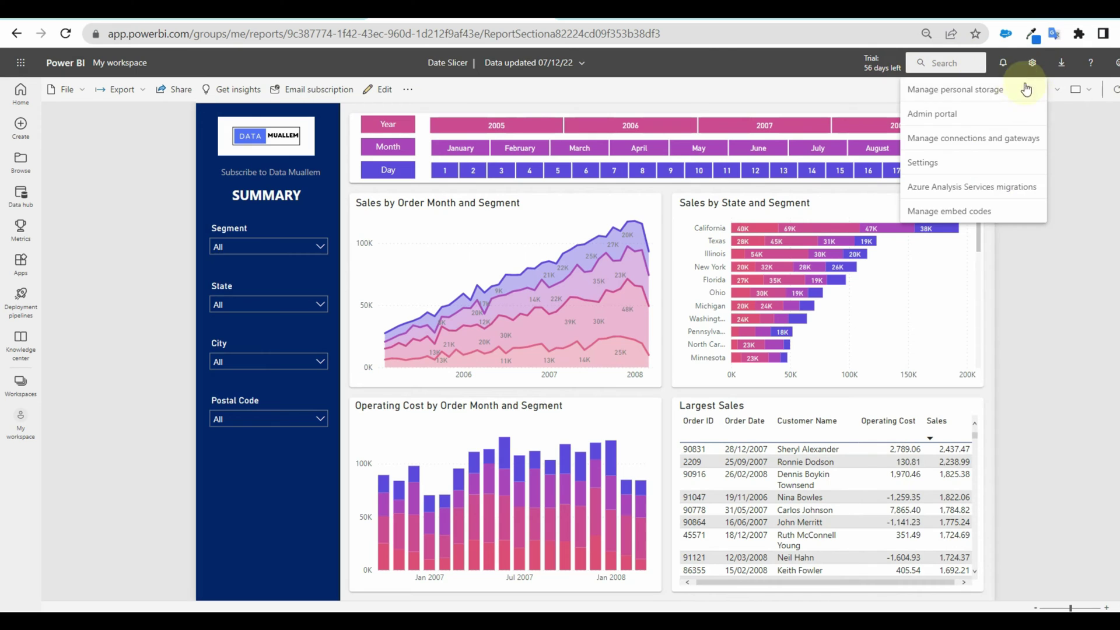
click(978, 115)
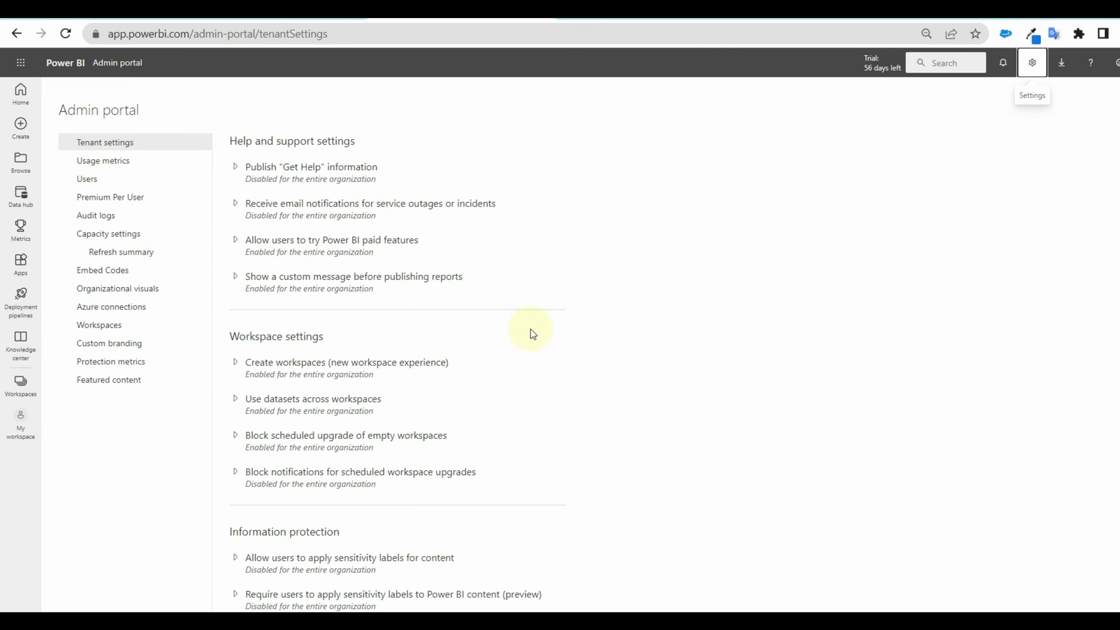
scroll(530, 329, down, 10)
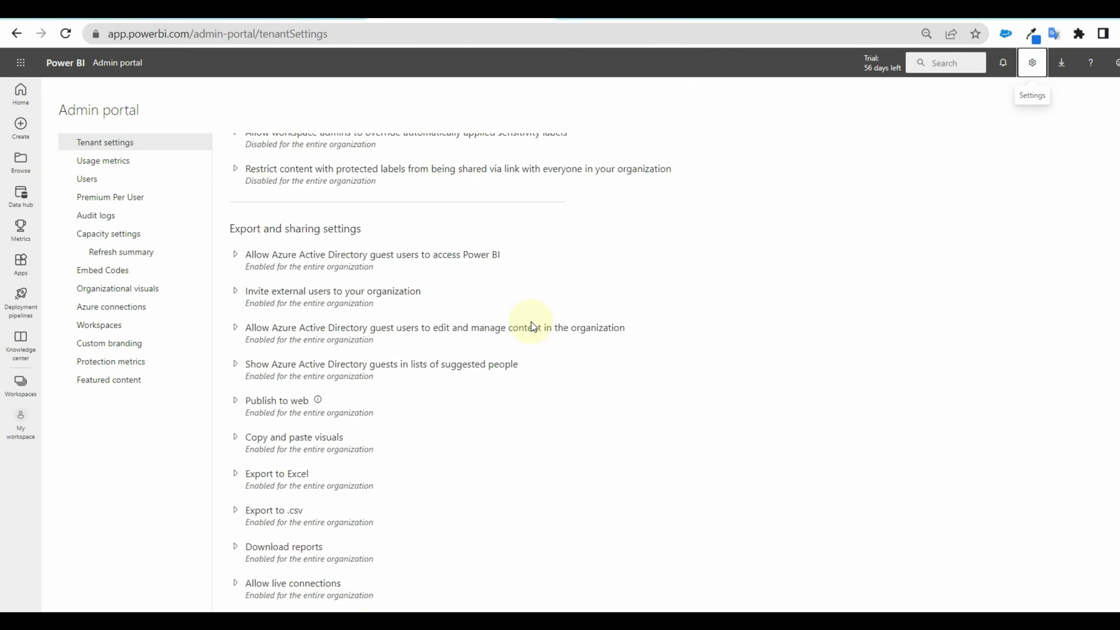
scroll(533, 326, down, 2)
scroll(533, 326, down, 3)
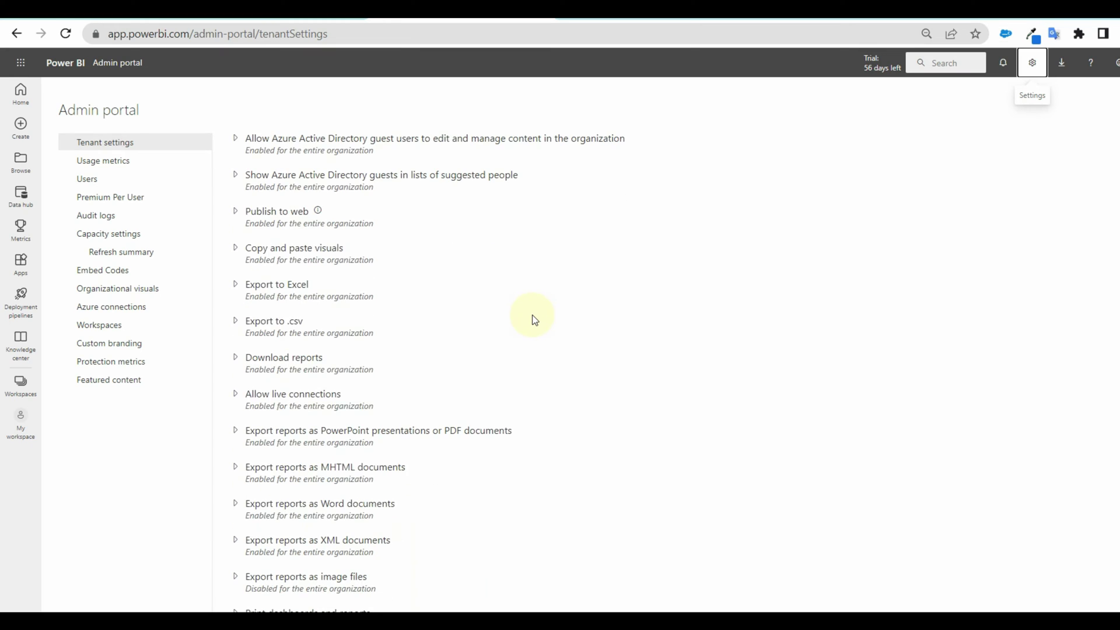
scroll(534, 319, down, 2)
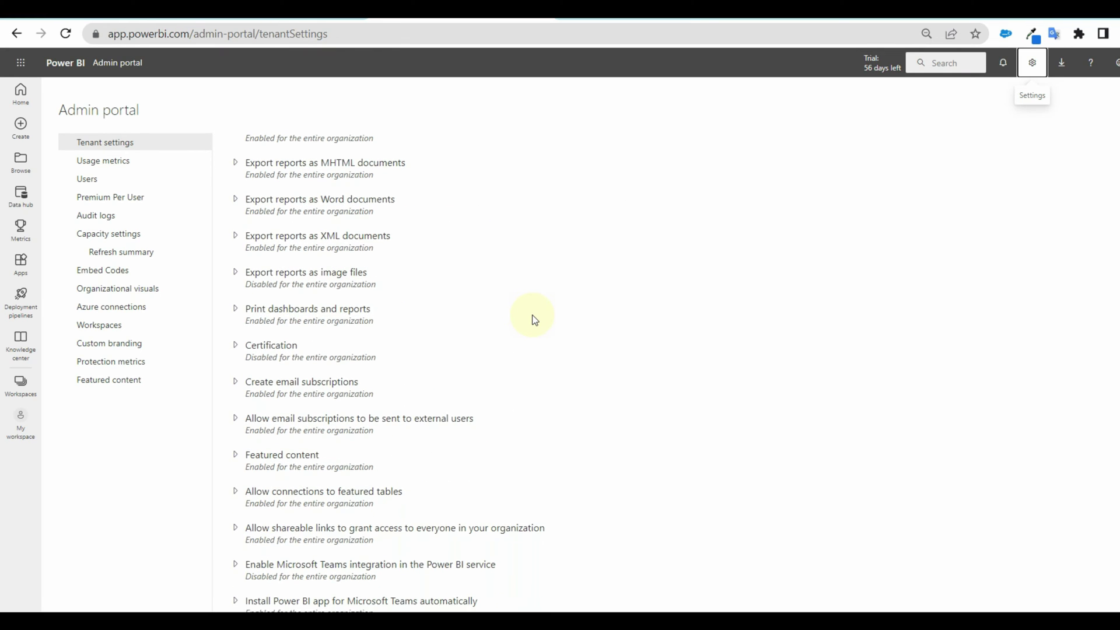
scroll(535, 319, down, 1)
Set Create email subscriptions to Disabled and apply the change
drag(221, 325, 504, 373)
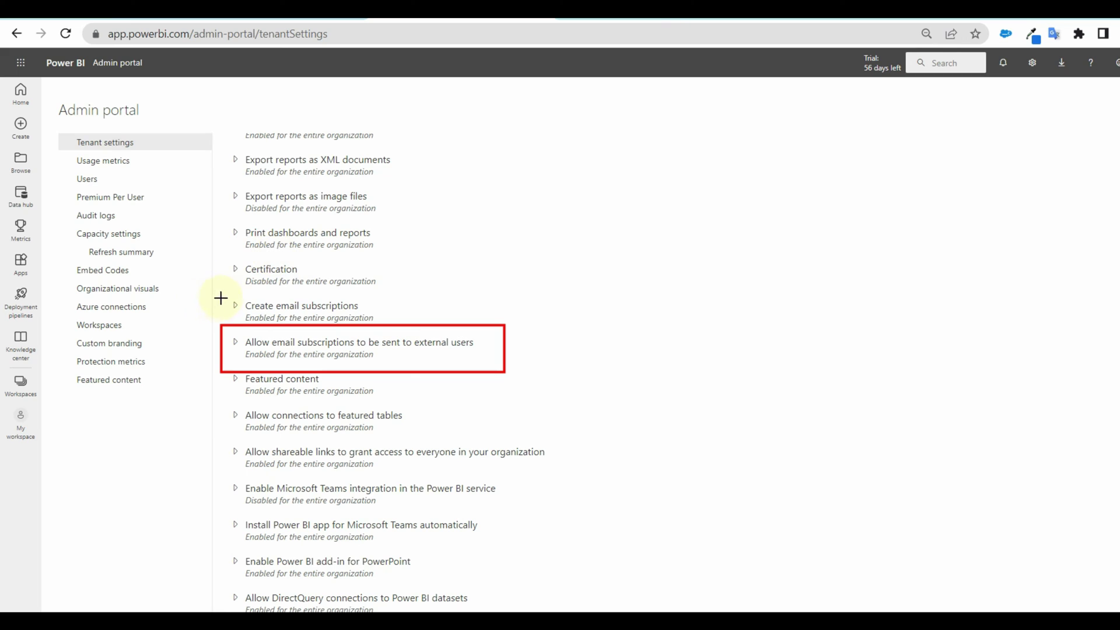
mouse_move(222, 295)
mouse_down()
mouse_move(299, 319)
mouse_move(507, 326)
mouse_up()
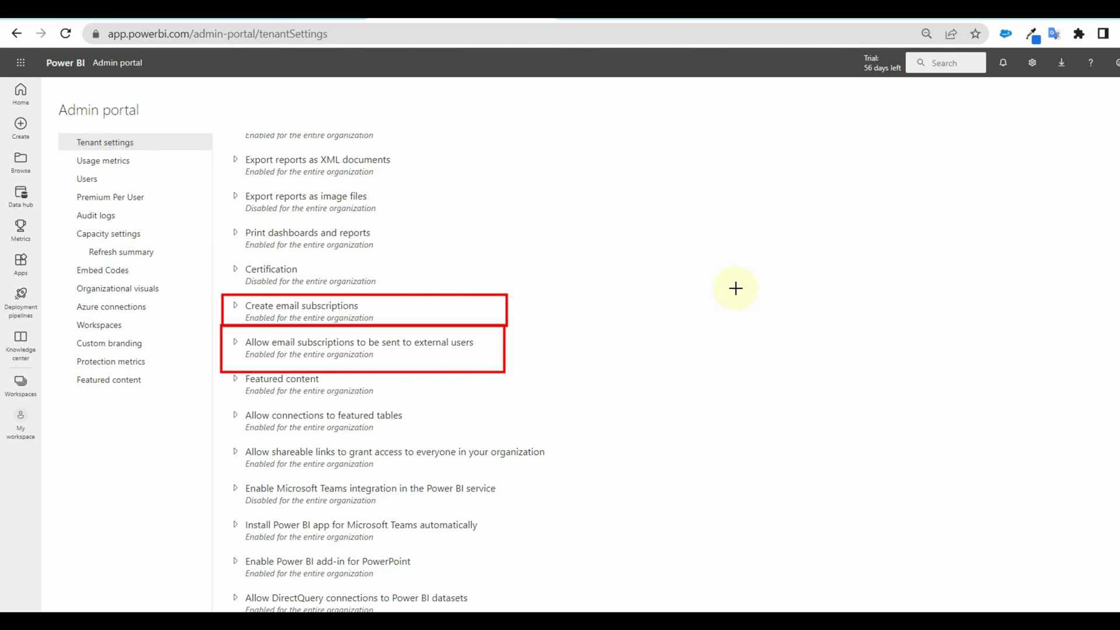
click(312, 318)
click(287, 361)
click(291, 409)
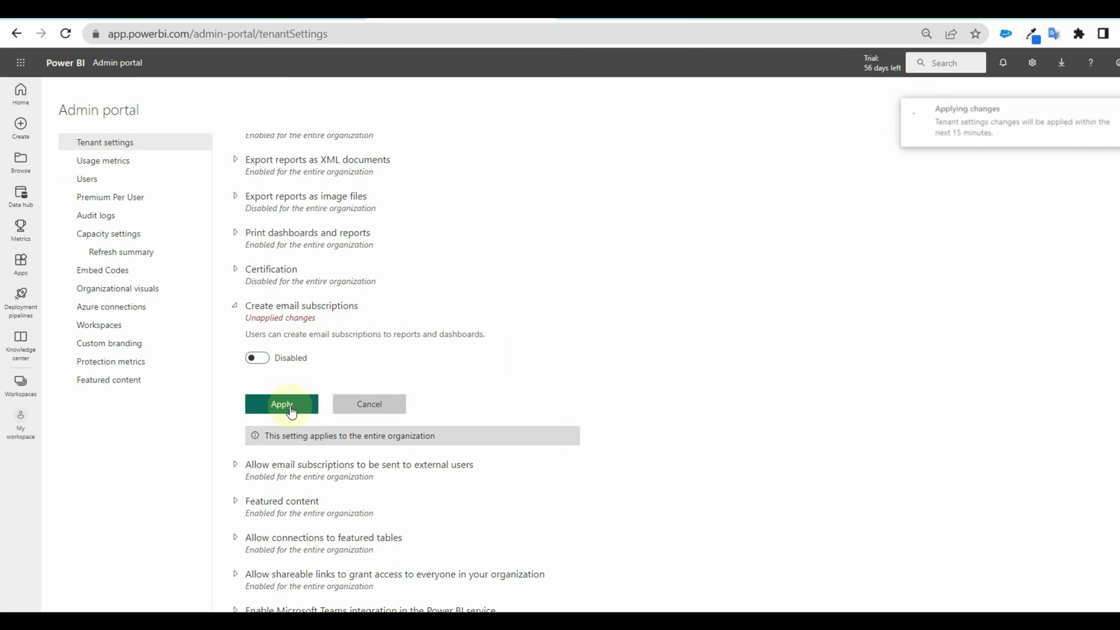
Reopen Date Slicer to confirm Email subscription is greyed out, then return Home
click(25, 109)
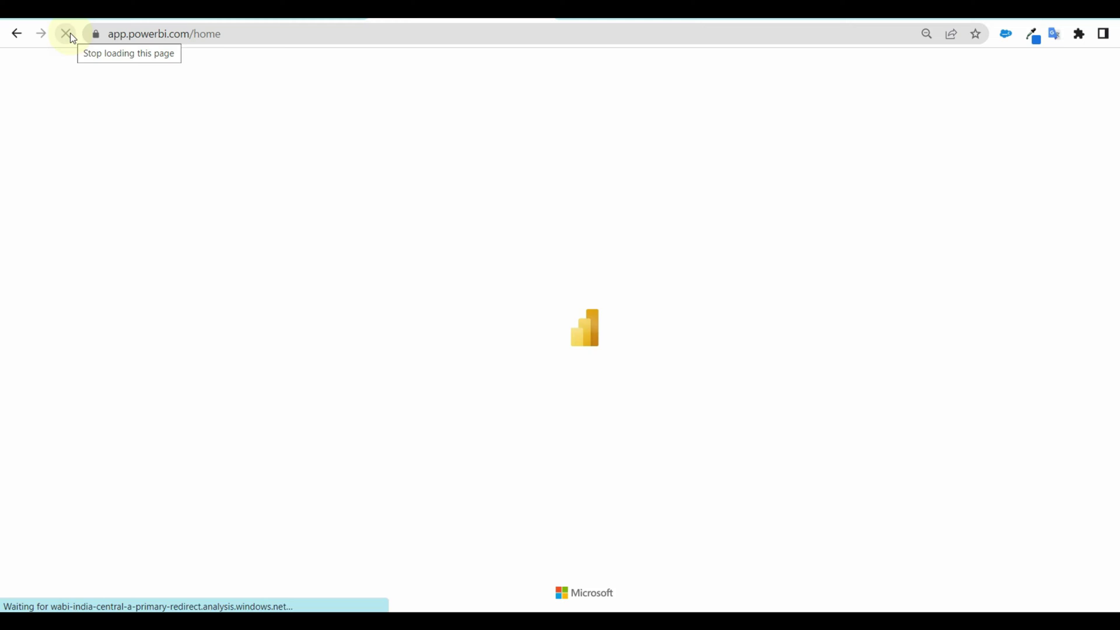
click(212, 445)
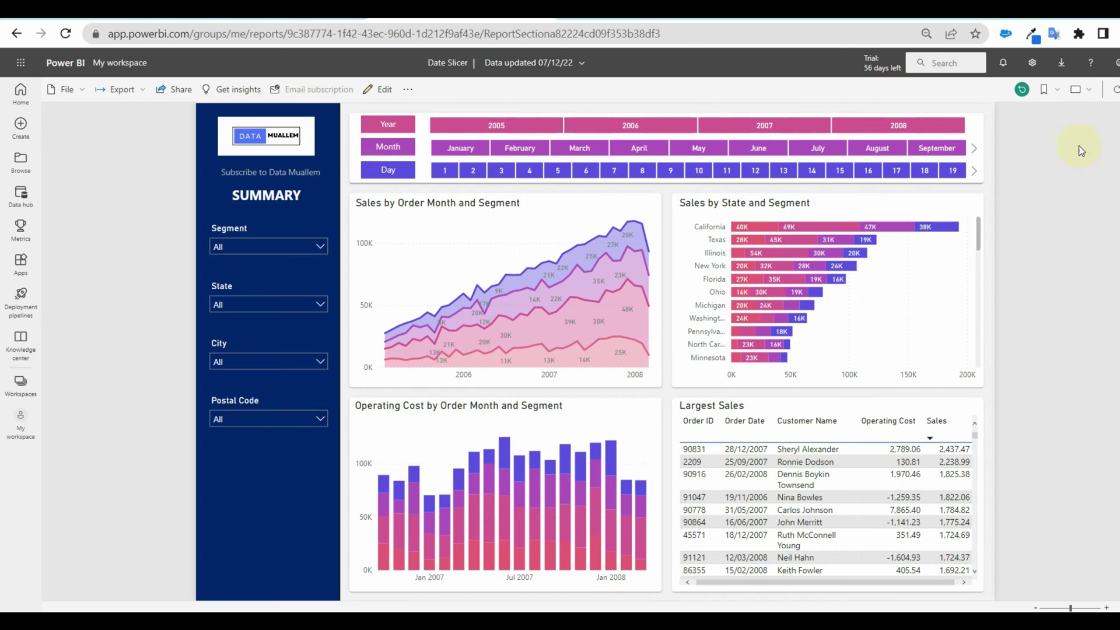
click(21, 92)
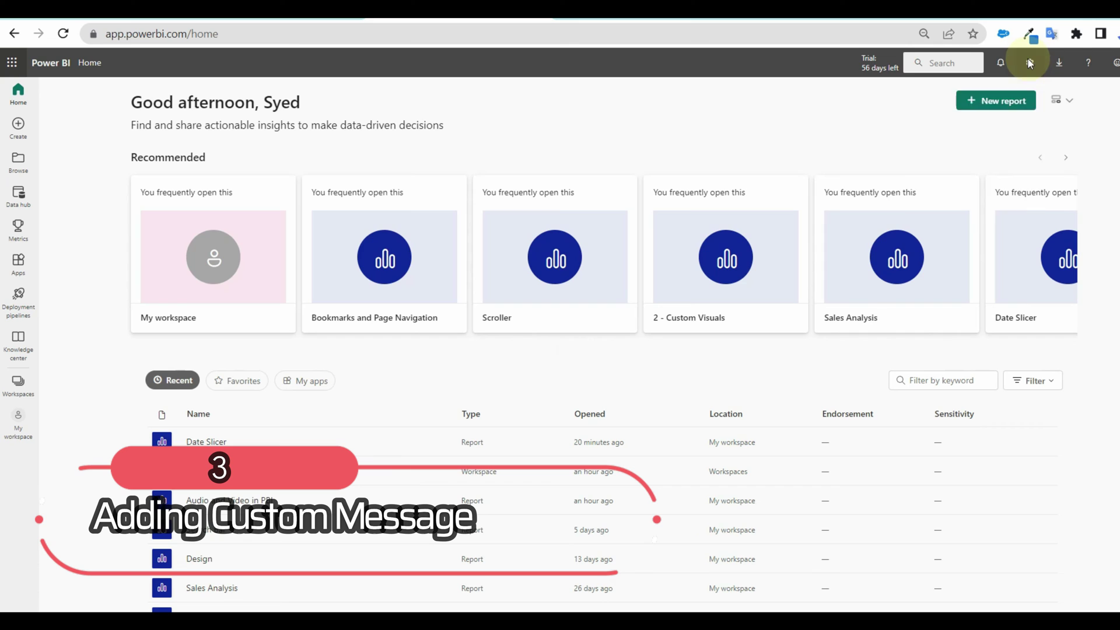
Go to the Admin portal tenant settings from the Settings menu
click(1029, 62)
drag(900, 101, 1000, 125)
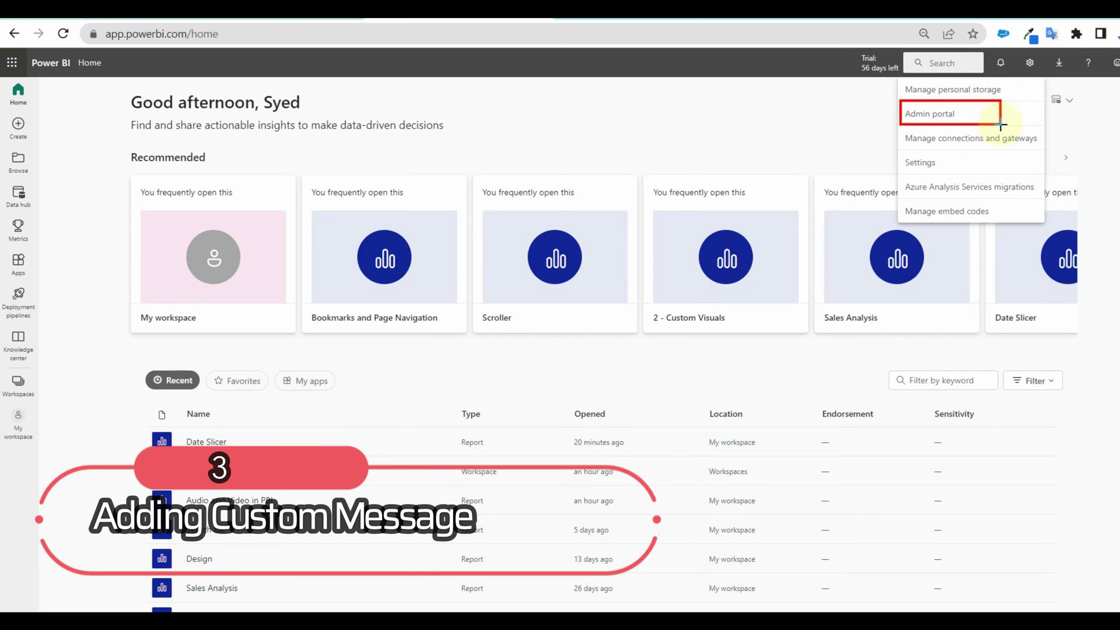
key(Escape)
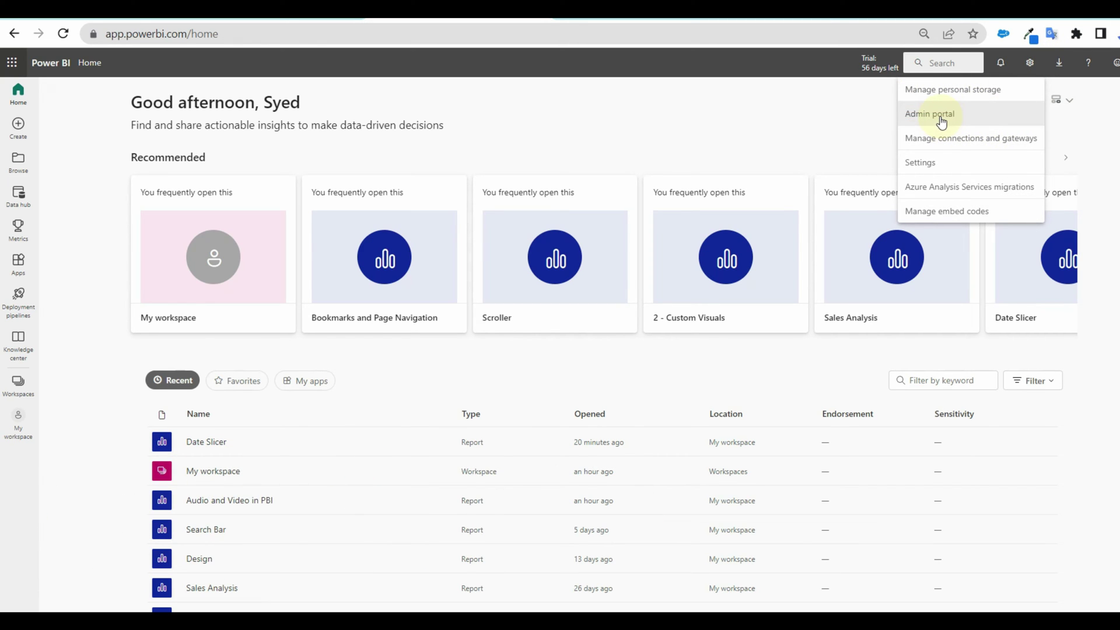
click(941, 117)
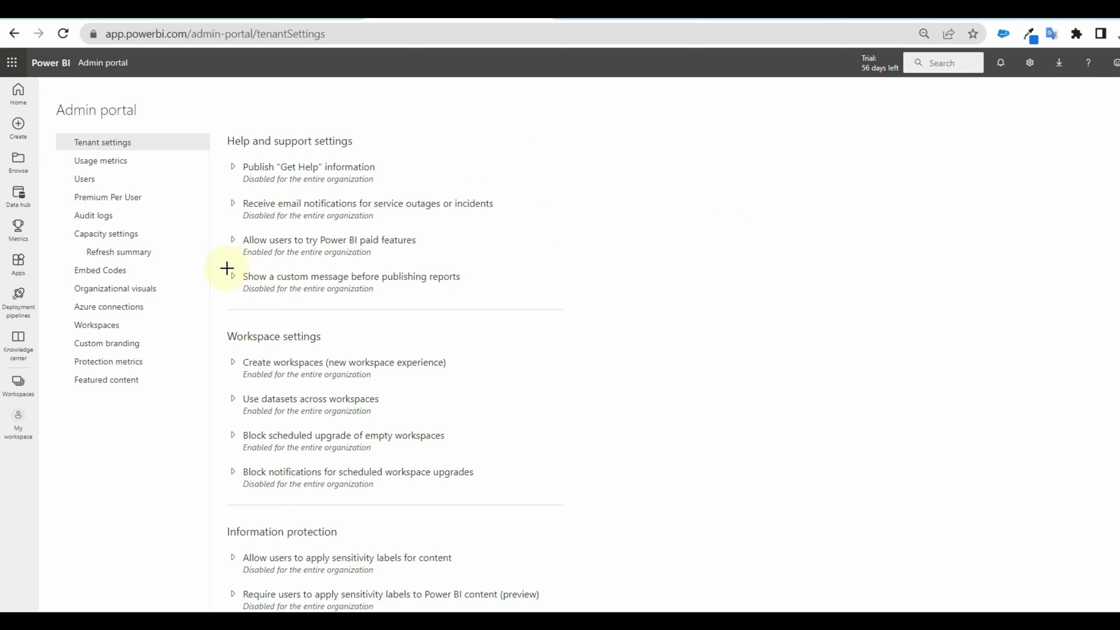
drag(223, 265, 502, 299)
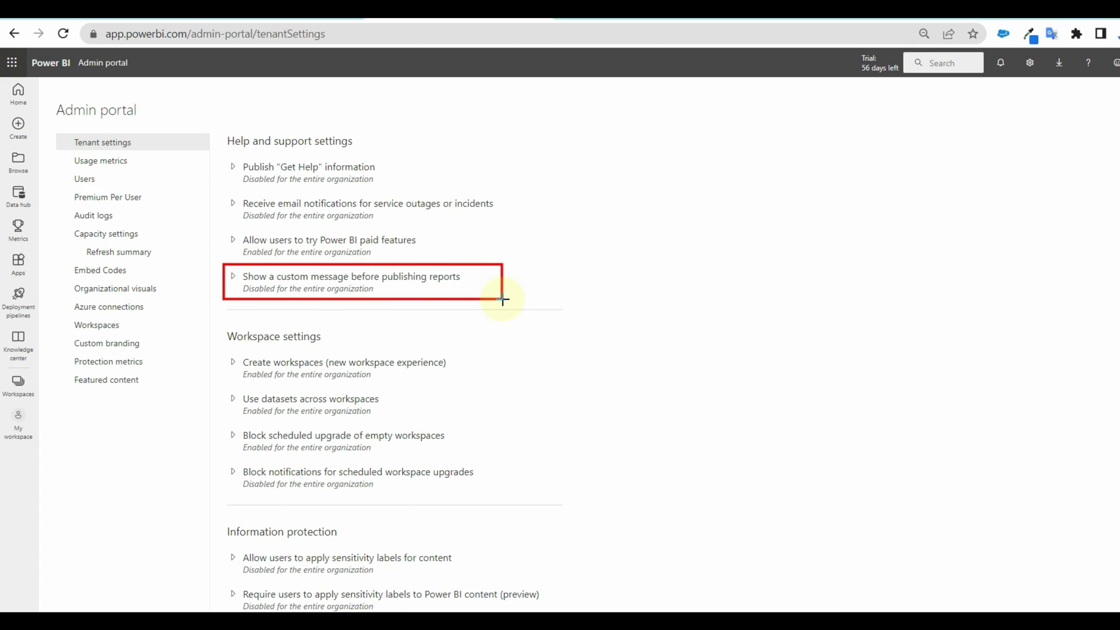
Enable Show a custom message before publishing with the pasted warning for the entire organization
click(235, 276)
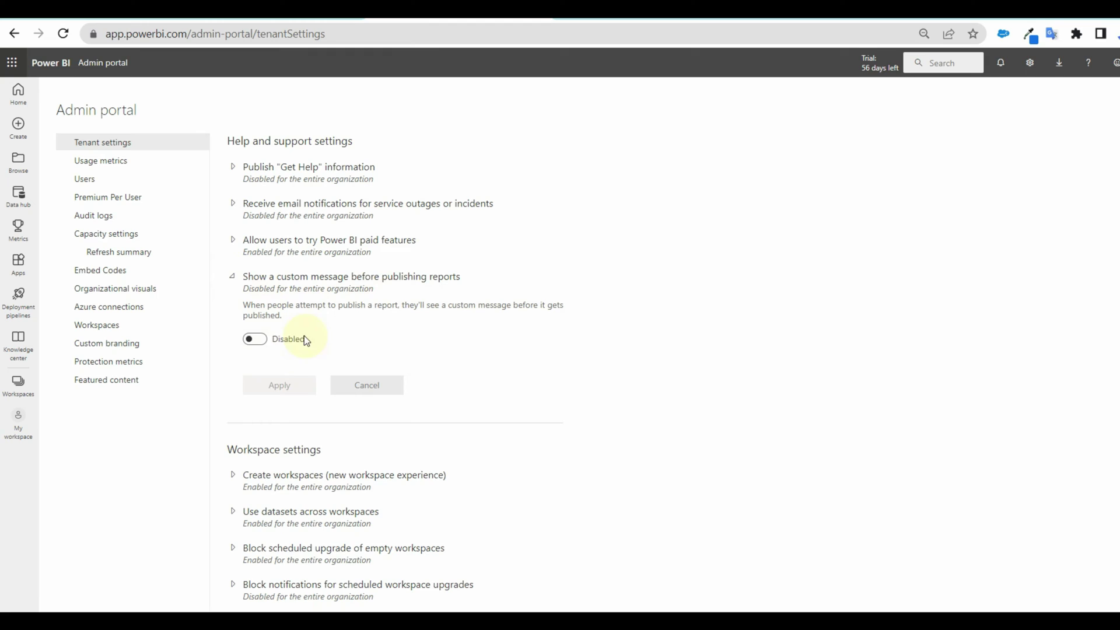
click(266, 341)
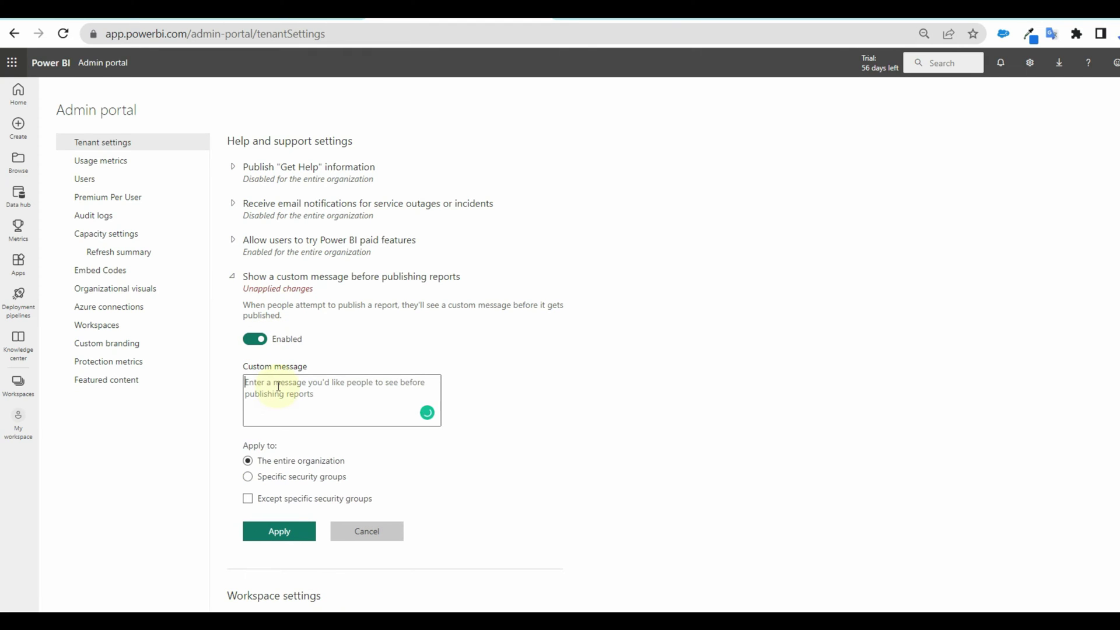
click(379, 395)
text(⚠ Warning: Please follow the naming conventions before publishing the report.)
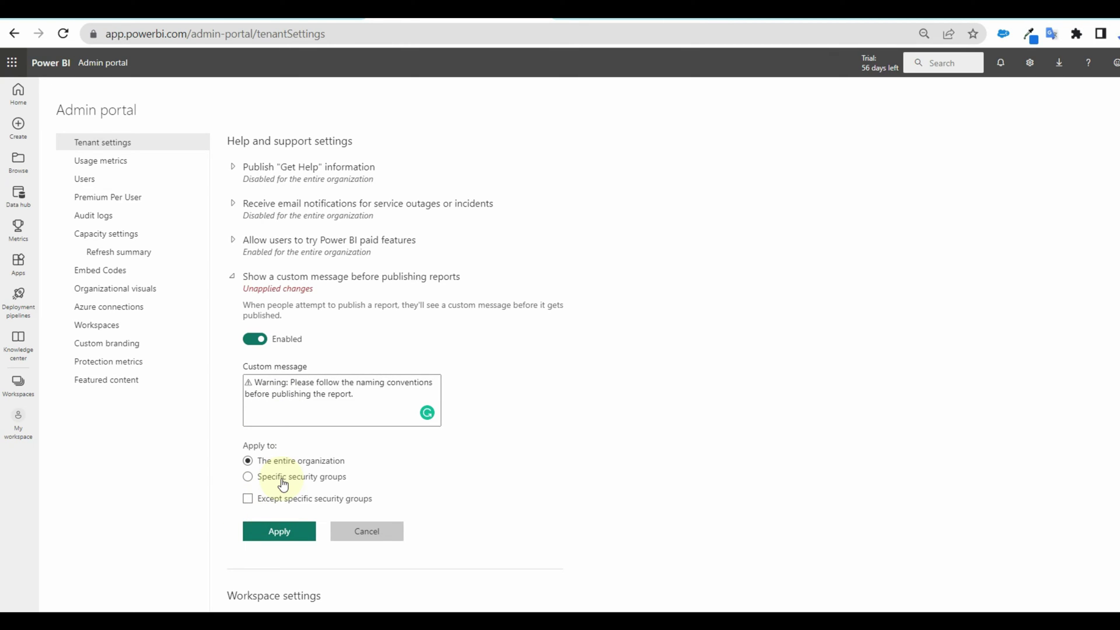
click(315, 478)
click(289, 463)
click(248, 500)
click(251, 499)
click(281, 532)
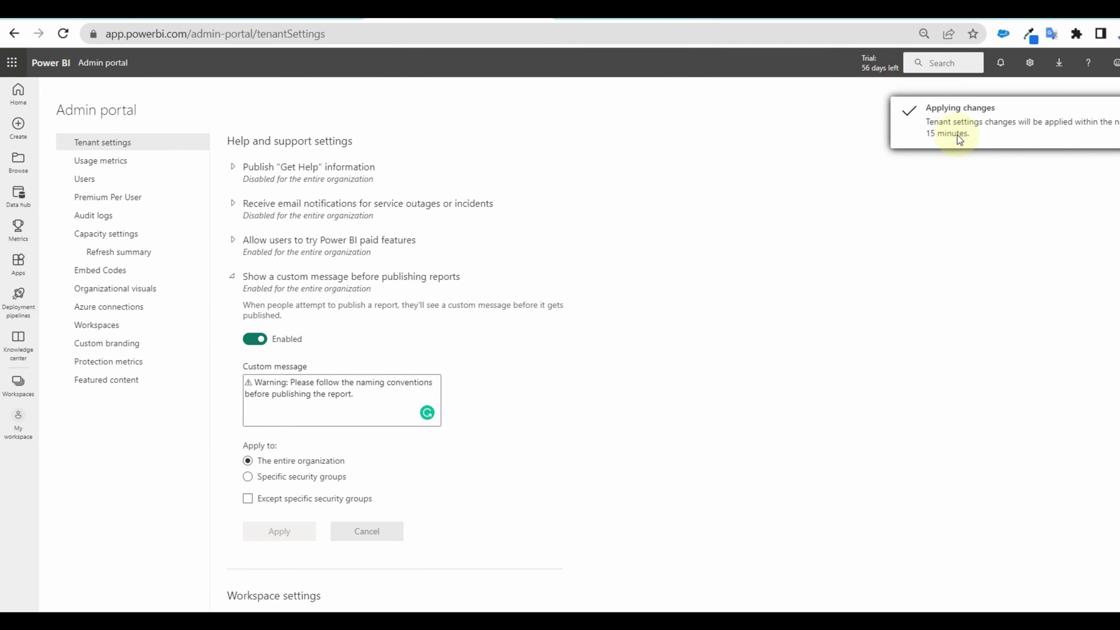
click(233, 276)
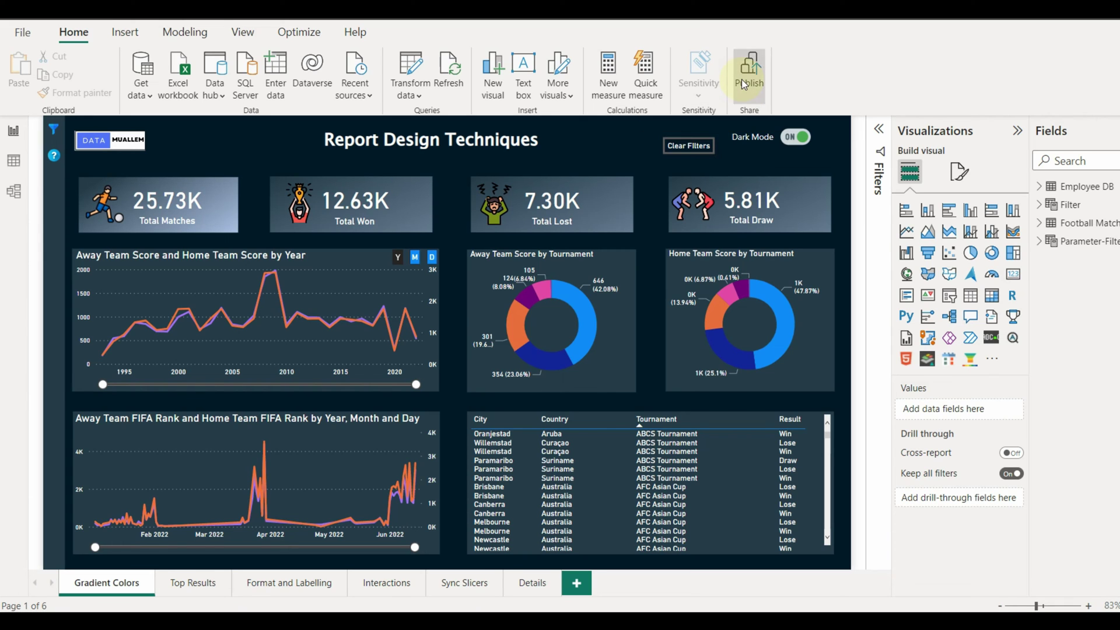
Publish Report Design Techniques from Desktop to display the naming-conventions warning
click(744, 86)
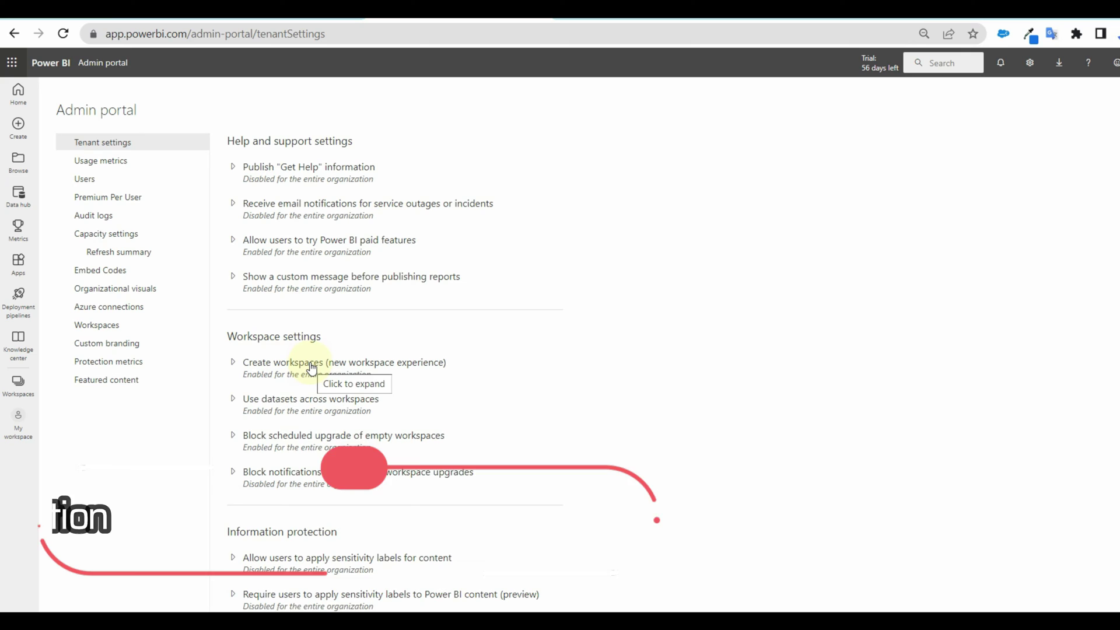
Disable Create workspaces and apply, then re-enable it for the entire organization and apply
click(310, 373)
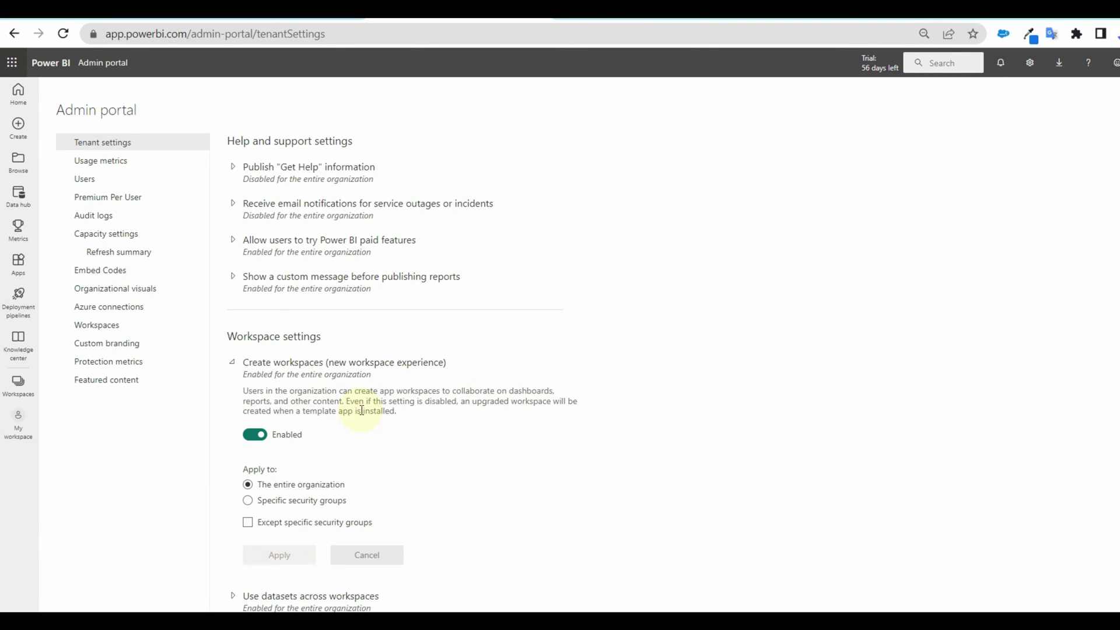
click(255, 435)
click(274, 482)
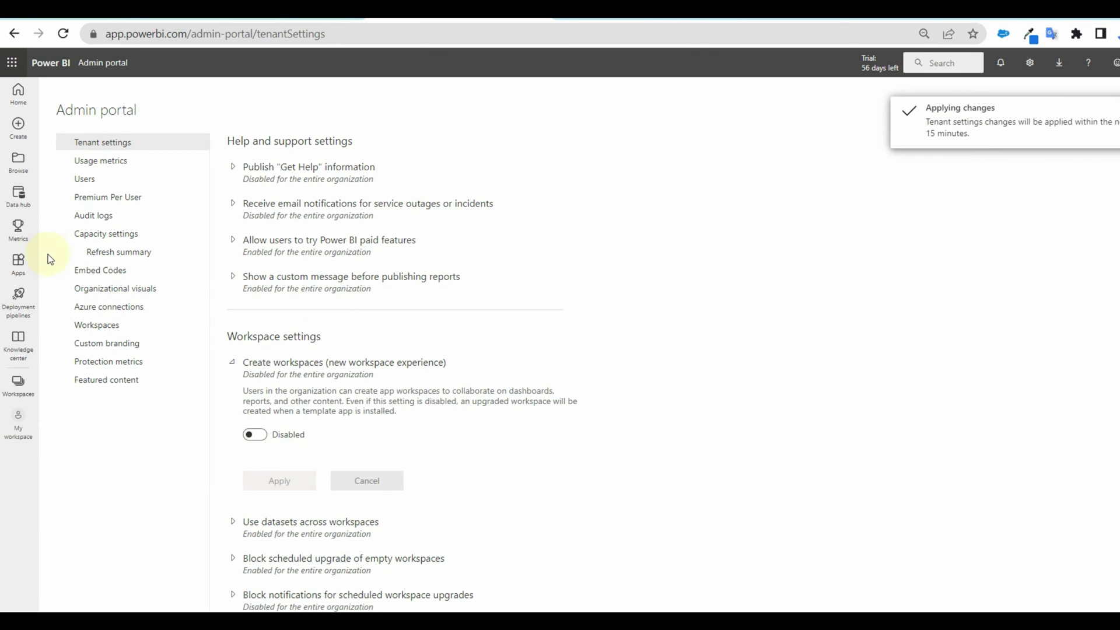
click(24, 395)
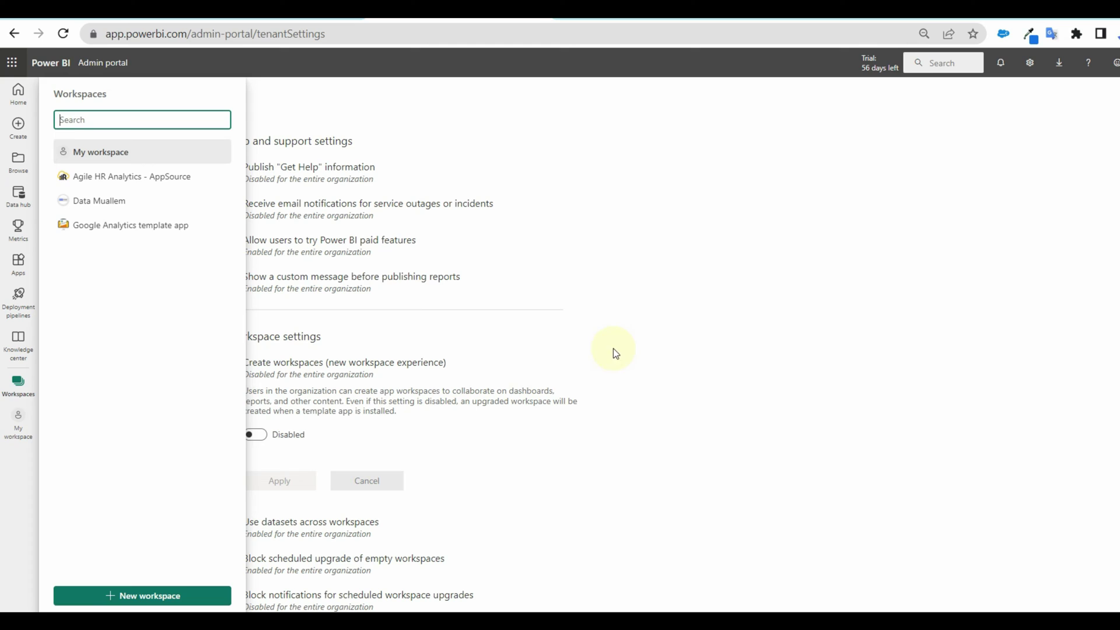
click(649, 343)
click(250, 436)
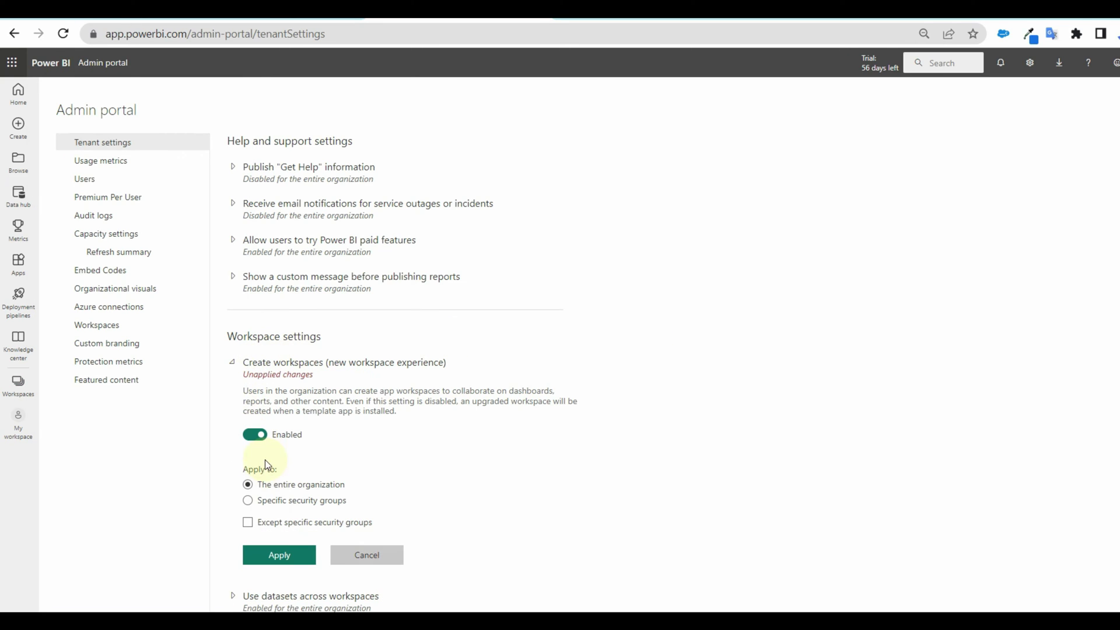
click(279, 553)
click(239, 363)
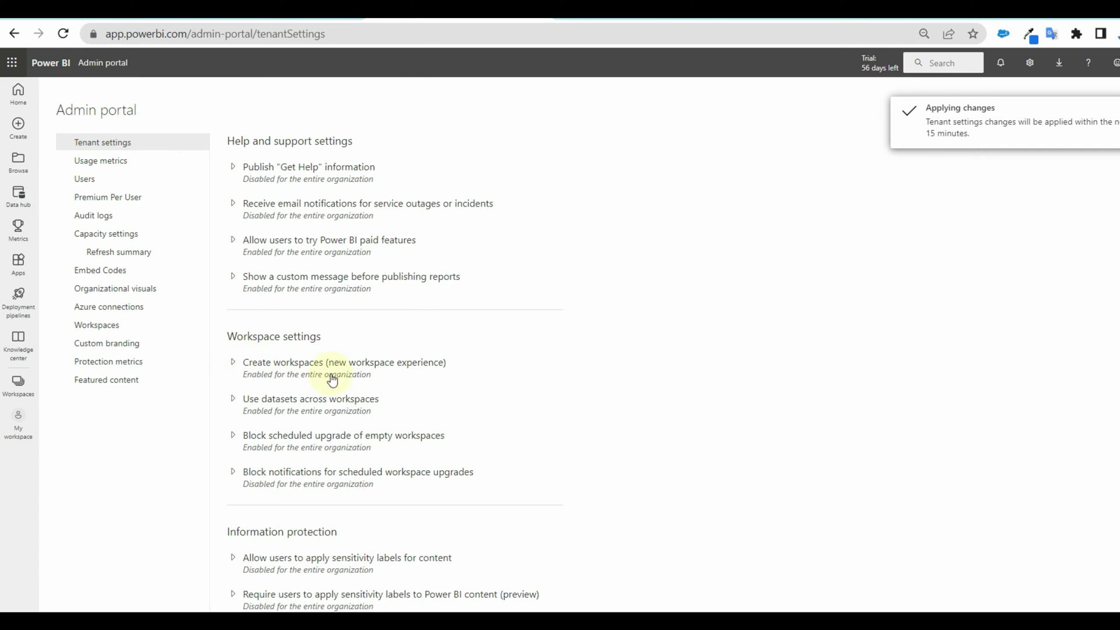
scroll(573, 365, down, 1)
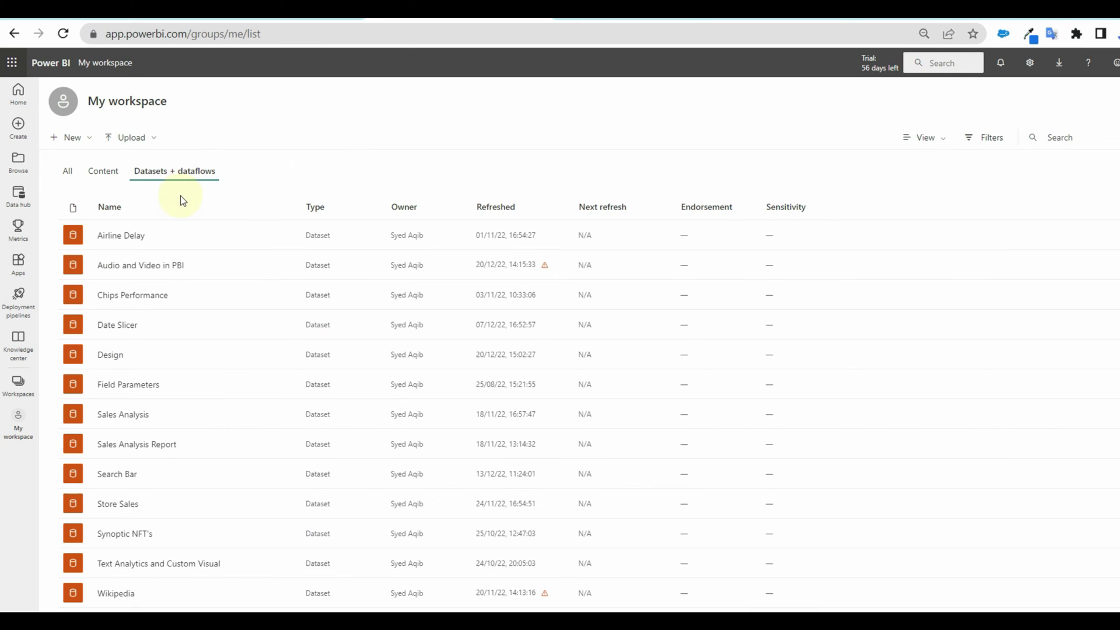
Review the Airline Delay dataset's permissions and shared links, then return to My workspace
click(286, 234)
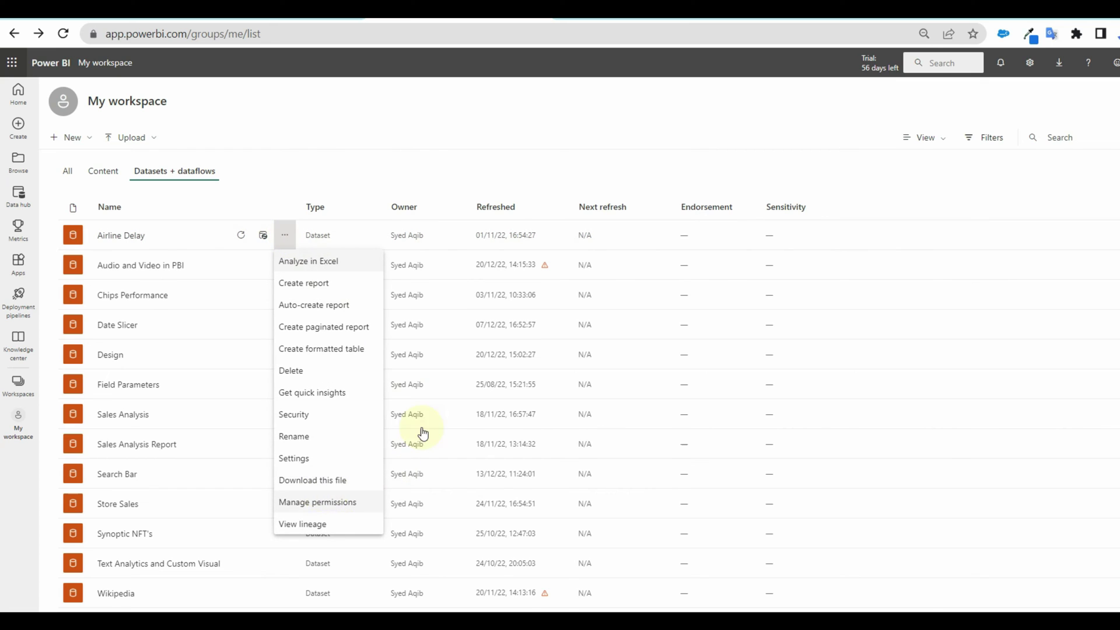
click(317, 502)
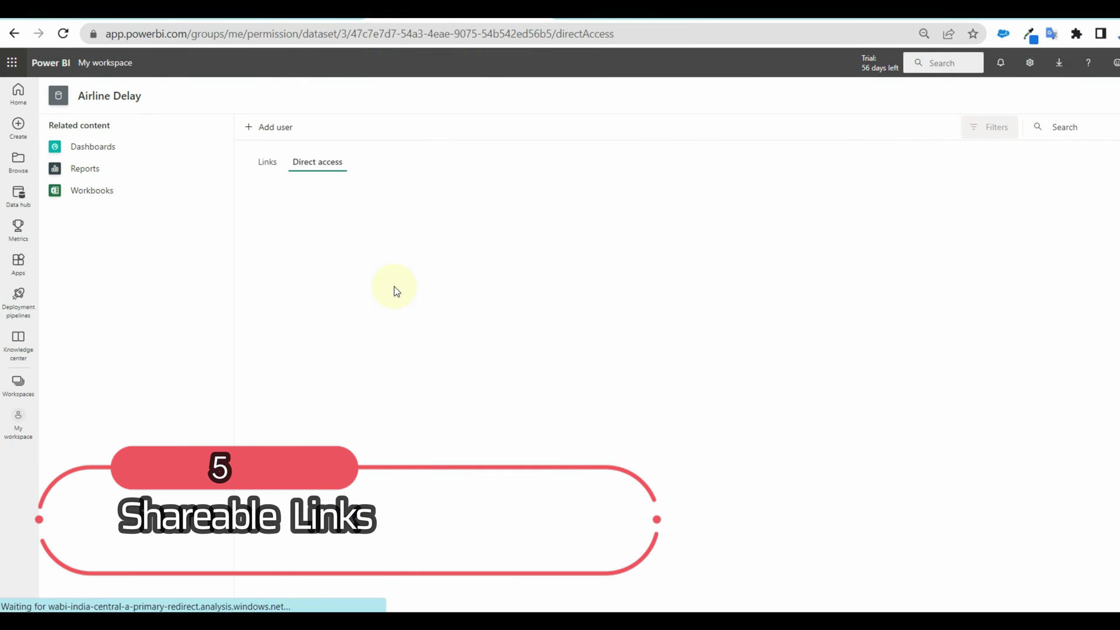
click(268, 163)
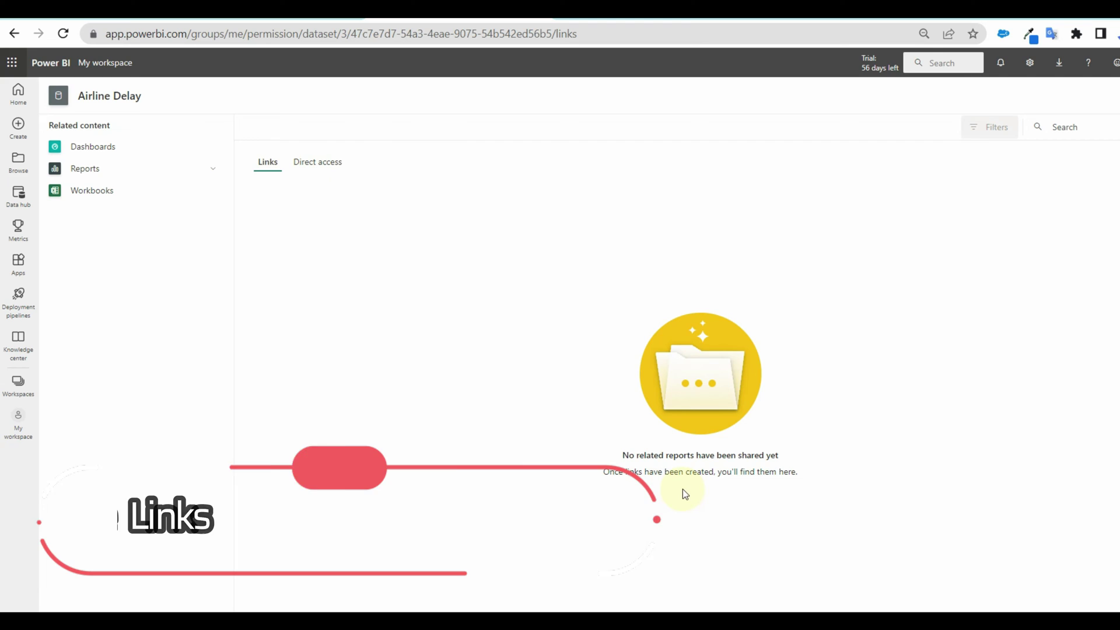
click(14, 34)
click(14, 33)
Copy an organization-wide shareable link for the Airline Delay report
click(105, 173)
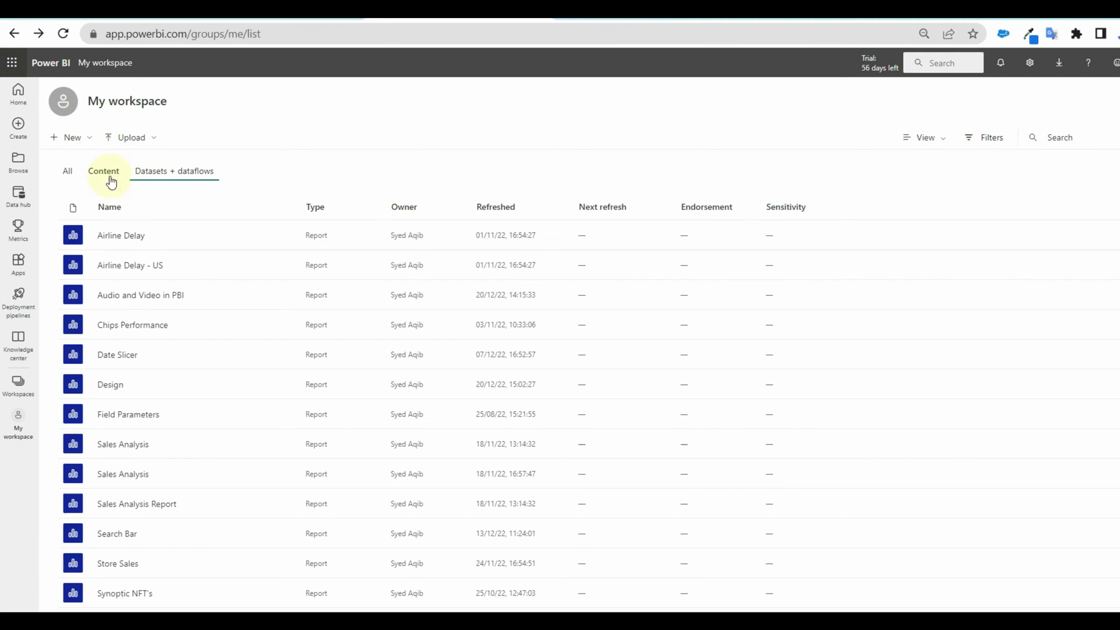
click(240, 234)
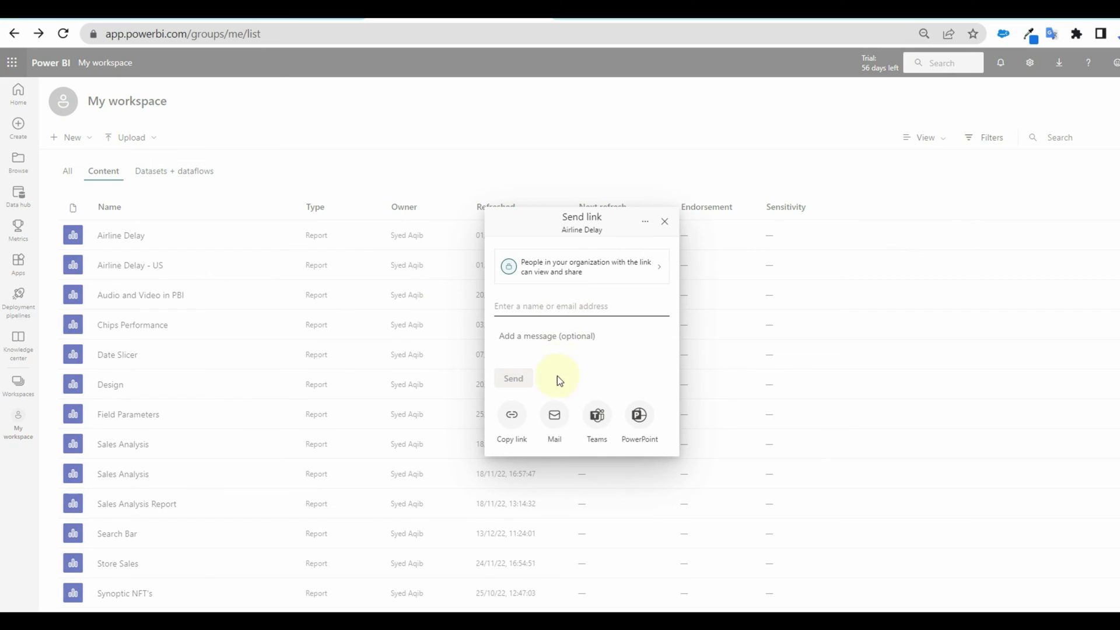
click(512, 418)
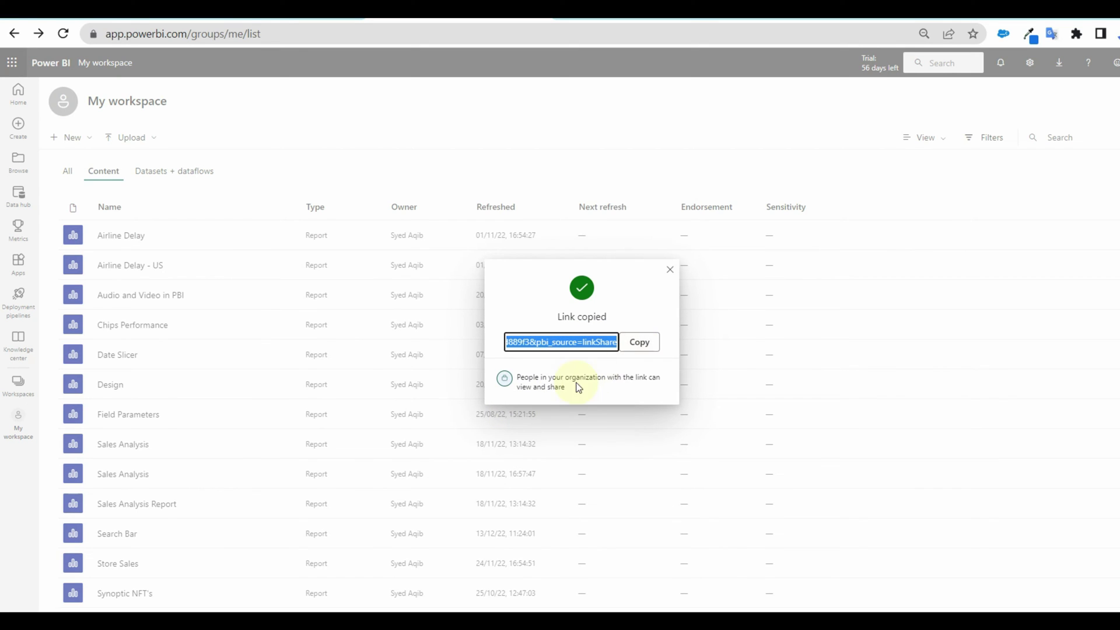
click(670, 270)
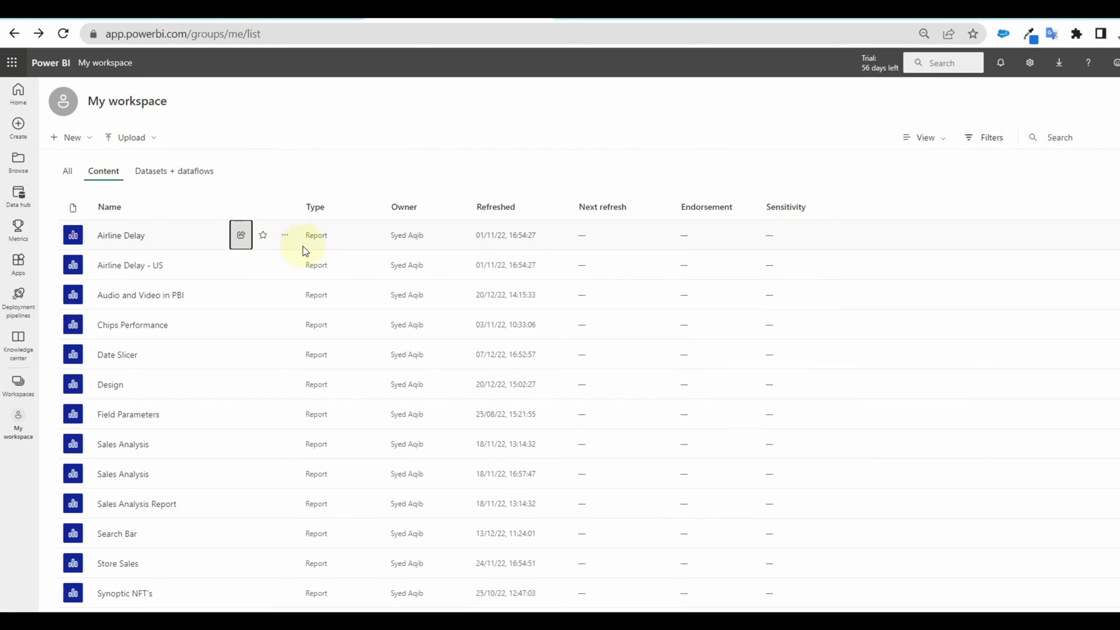
Verify the new Airline Delay link's access in Manage permissions, then go to the Admin portal
click(285, 234)
click(333, 436)
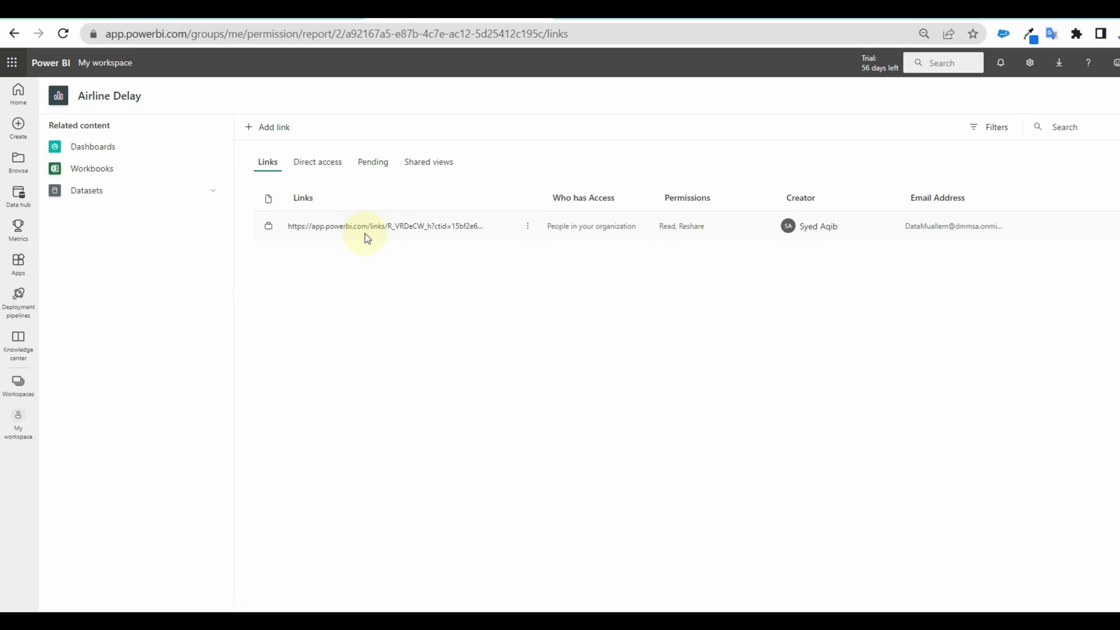
click(525, 229)
click(597, 277)
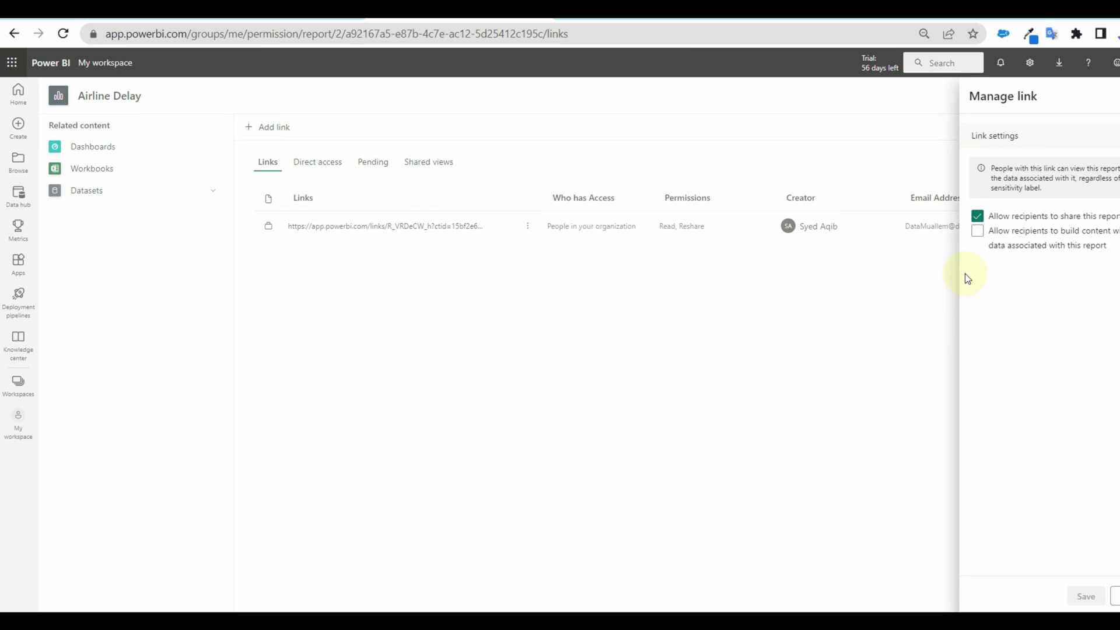
click(677, 352)
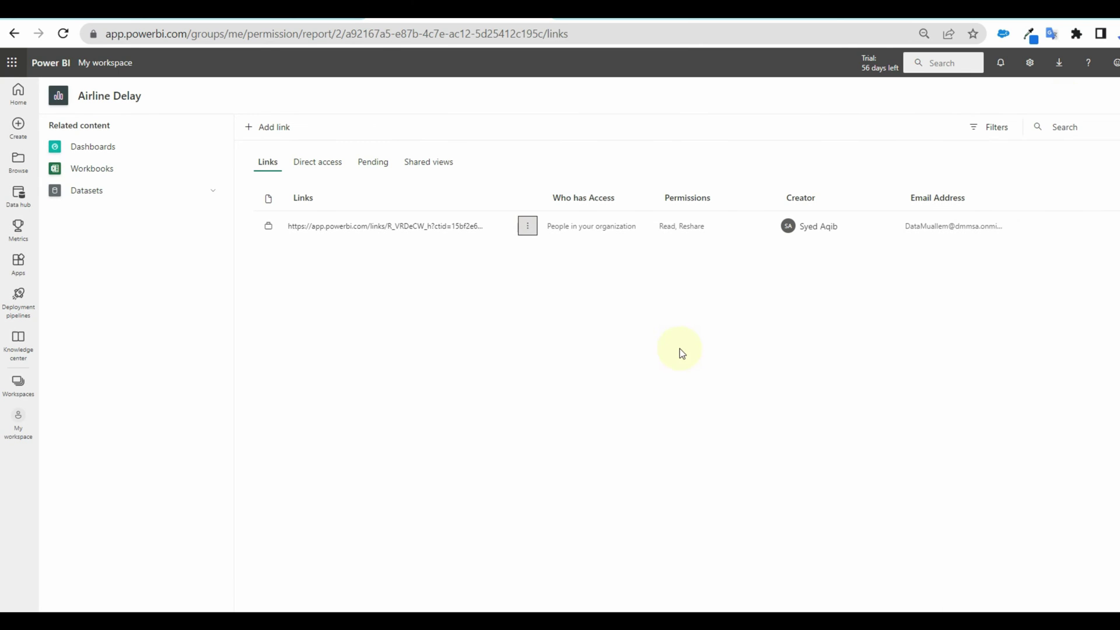
click(1029, 62)
click(945, 114)
Under Export and sharing settings, disable 'Allow shareable links to grant access to everyone in your organization'
scroll(353, 319, down, 8)
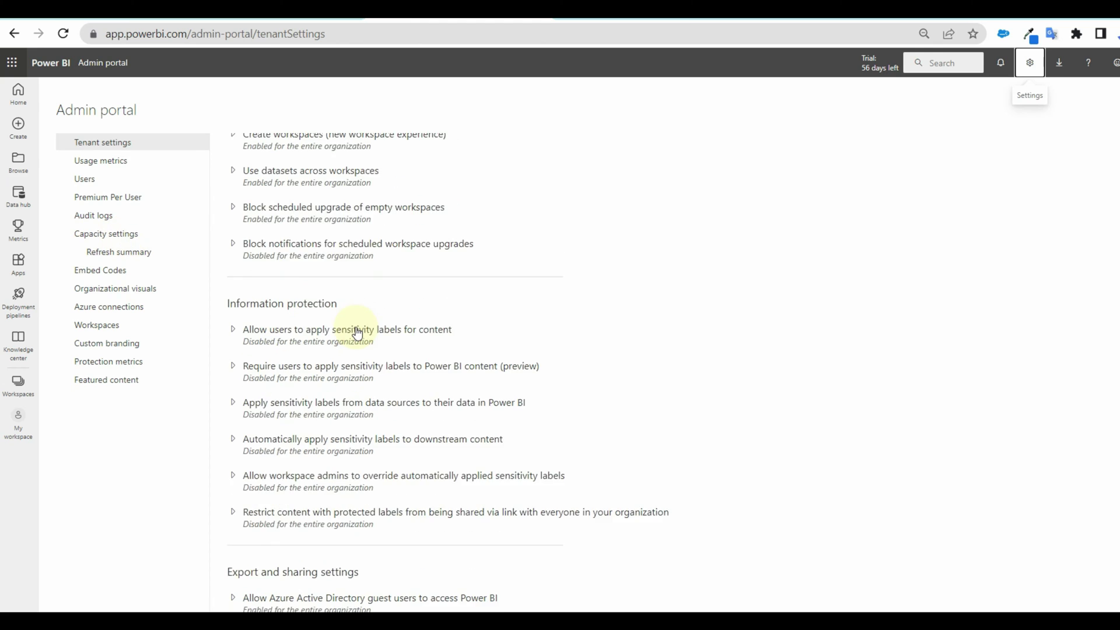
scroll(357, 330, down, 3)
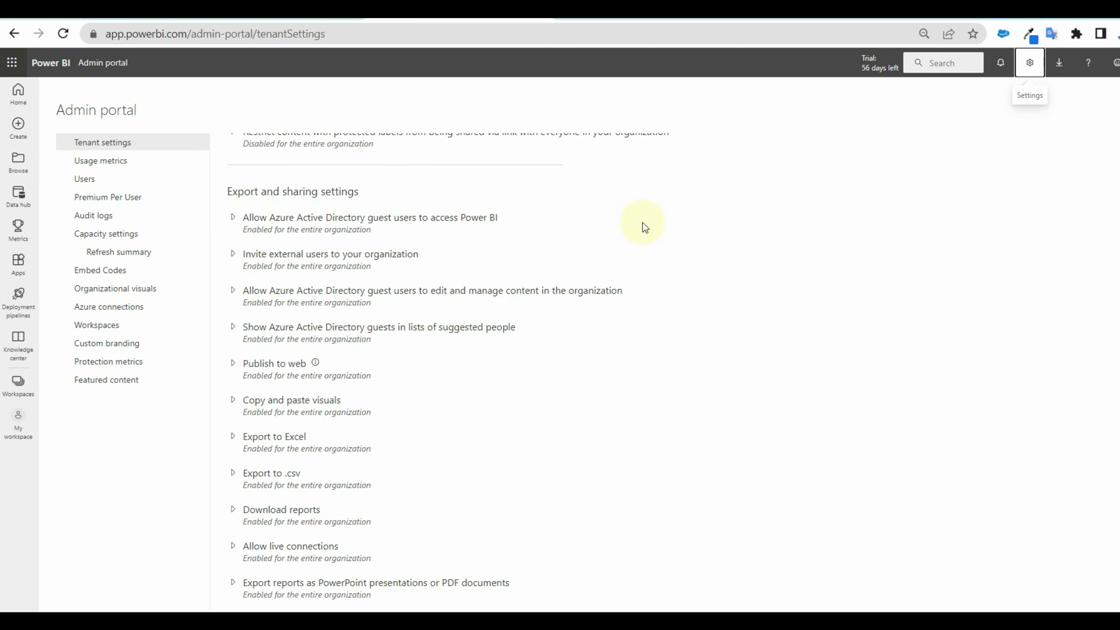
scroll(640, 211, down, 12)
drag(224, 290, 557, 326)
click(237, 299)
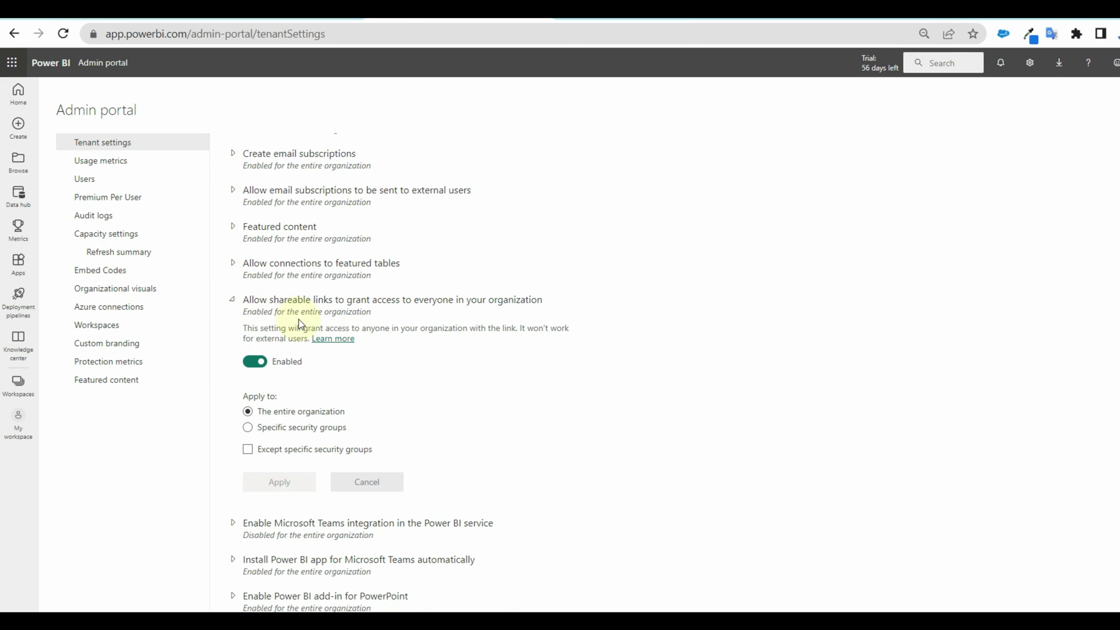
click(255, 361)
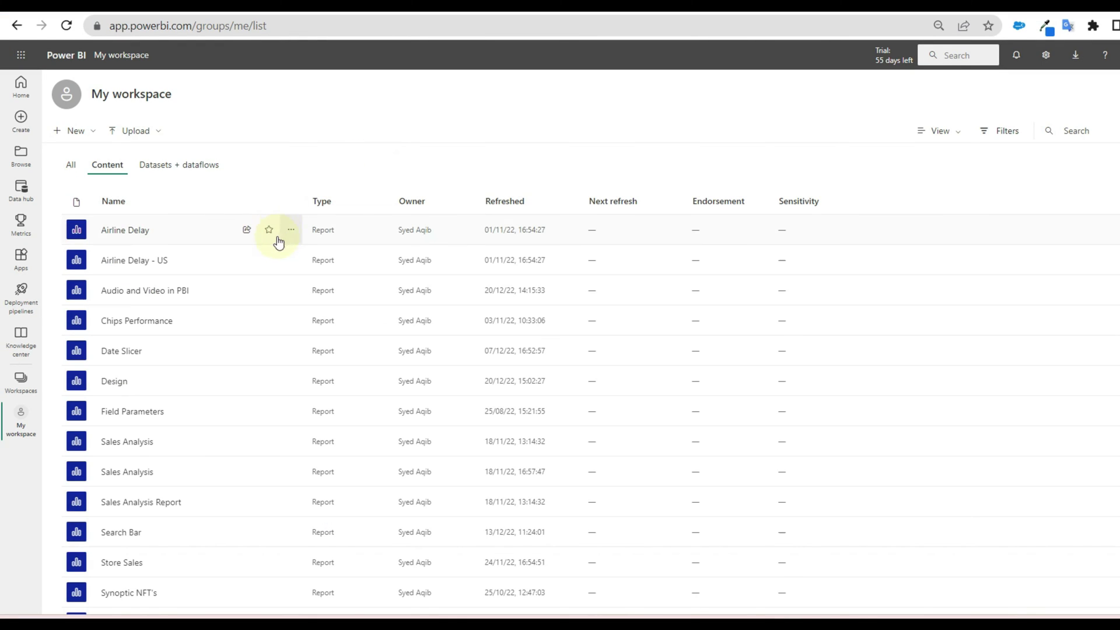
Confirm Design's share link cannot target 'People in your organization', then open the Date Slicer report
mouse_move(249, 349)
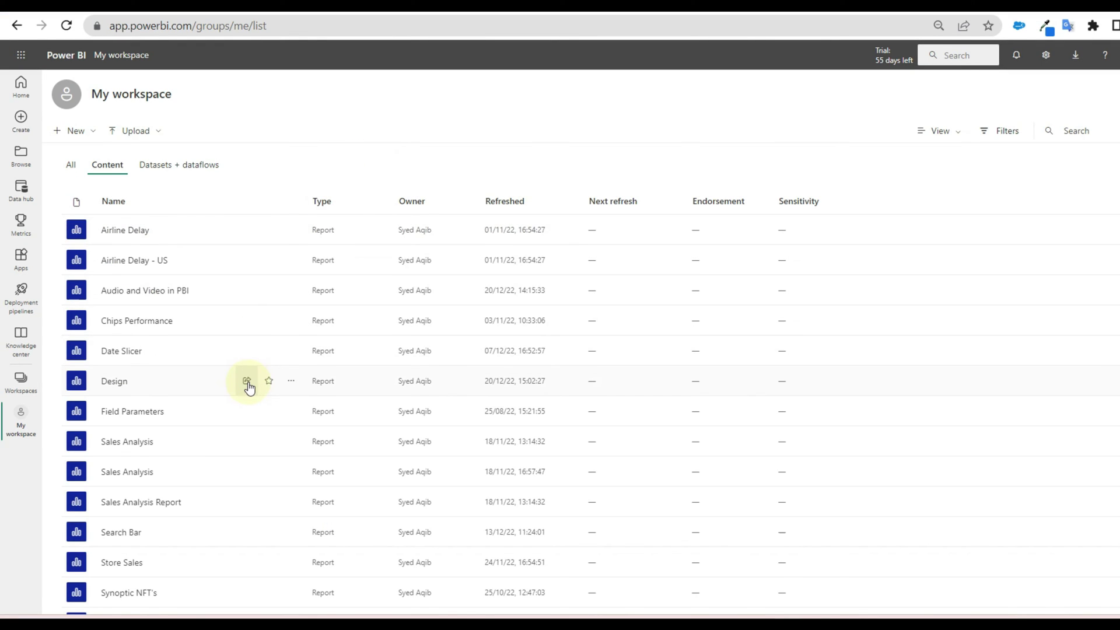
click(246, 381)
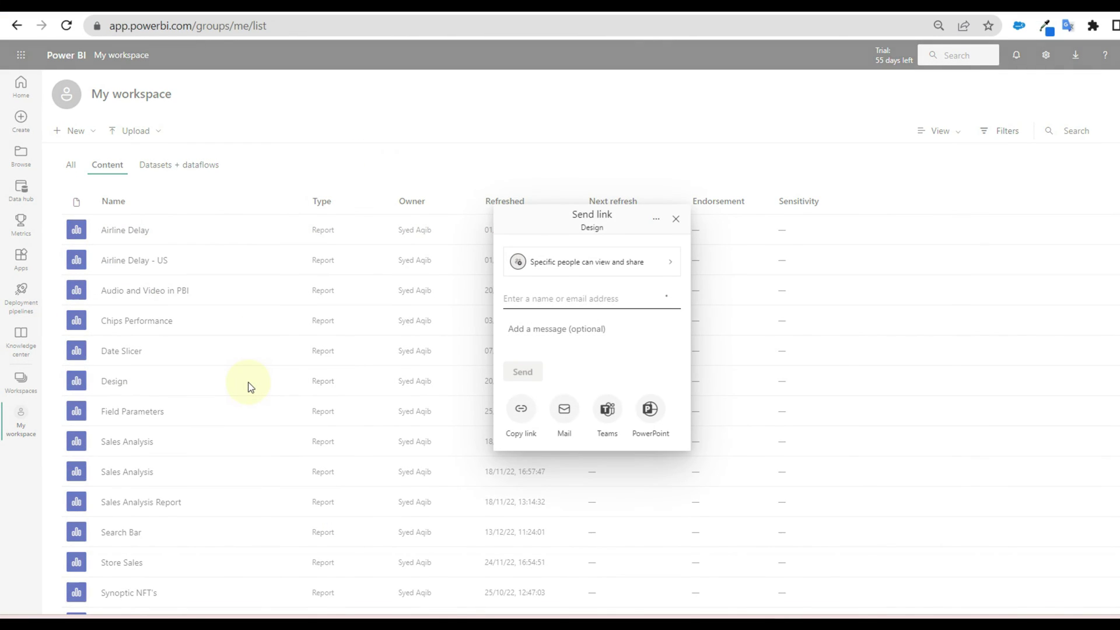
click(623, 269)
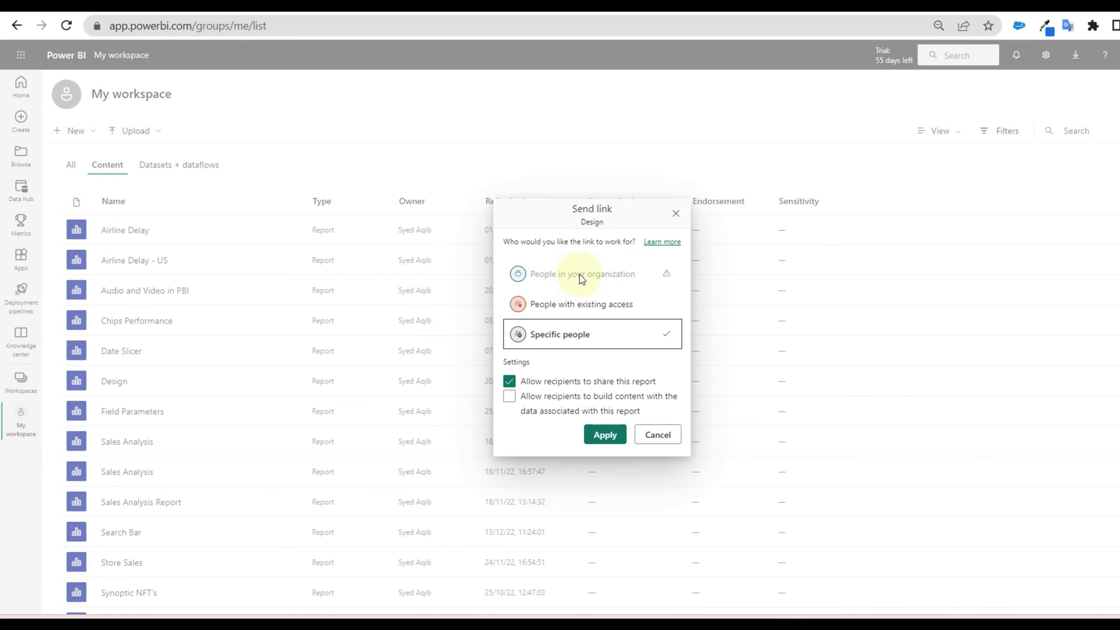
mouse_move(670, 278)
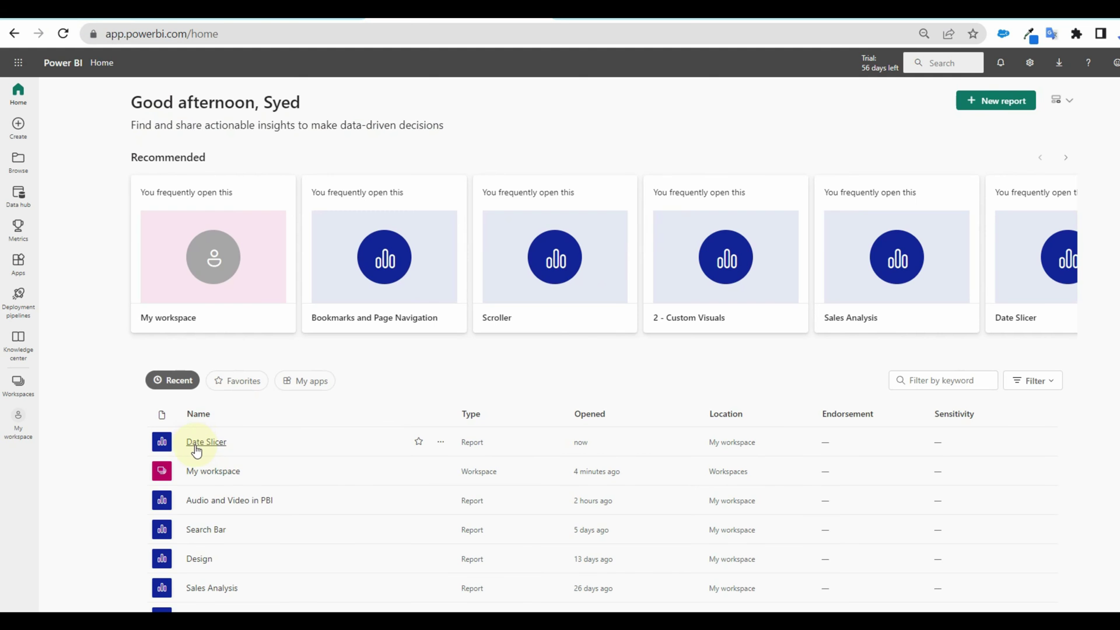
click(195, 442)
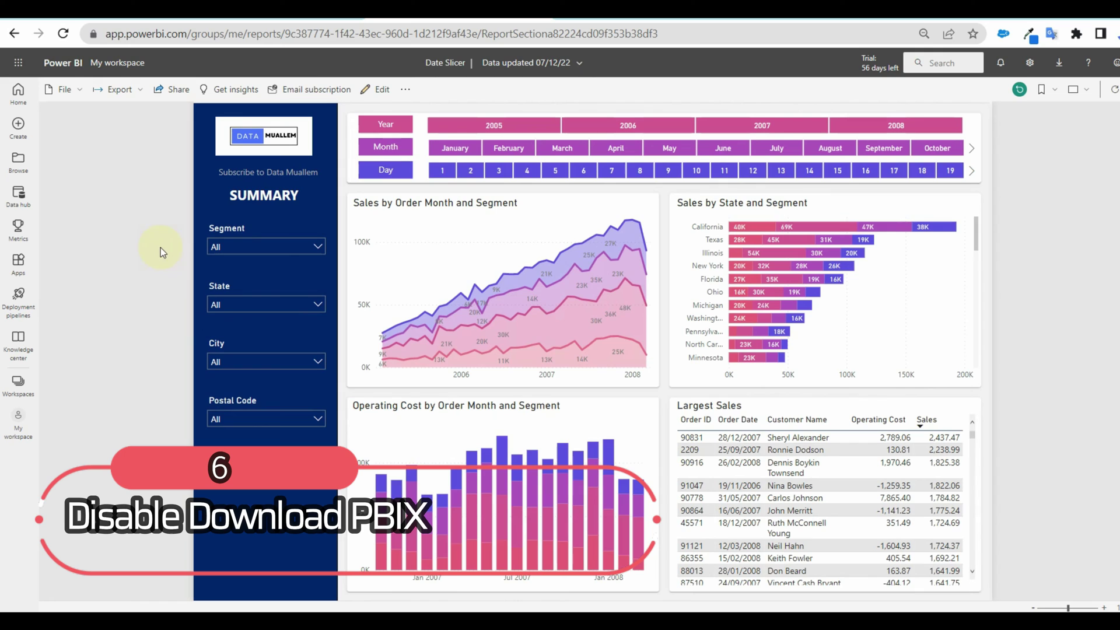
Switch the Download reports tenant setting to Disabled for the entire organization and apply it
click(63, 90)
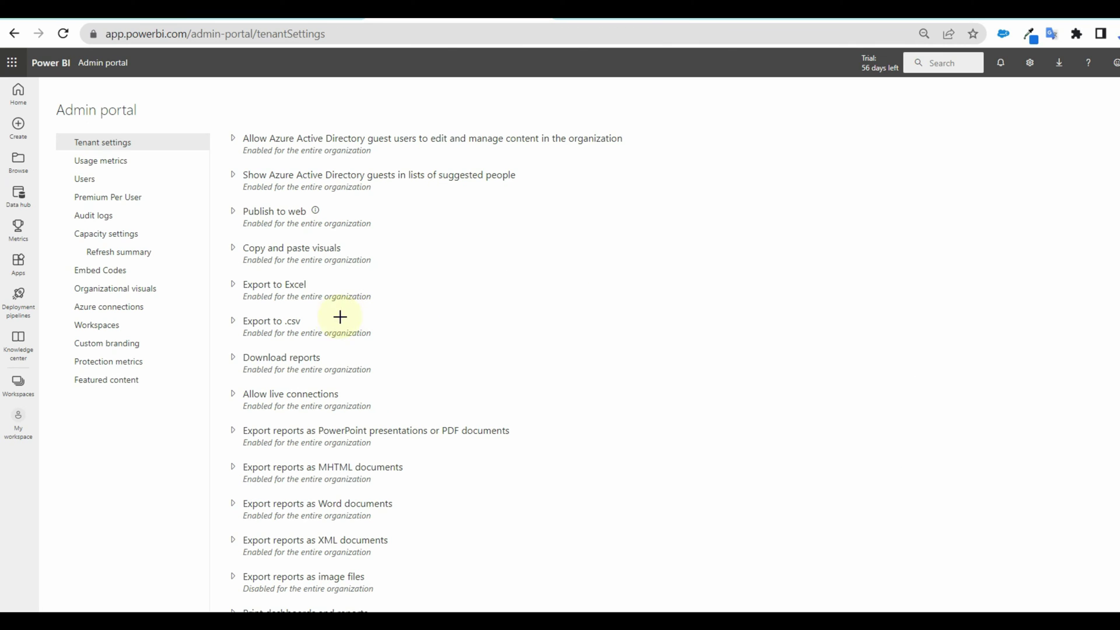
drag(225, 342, 411, 385)
key(Escape)
click(284, 362)
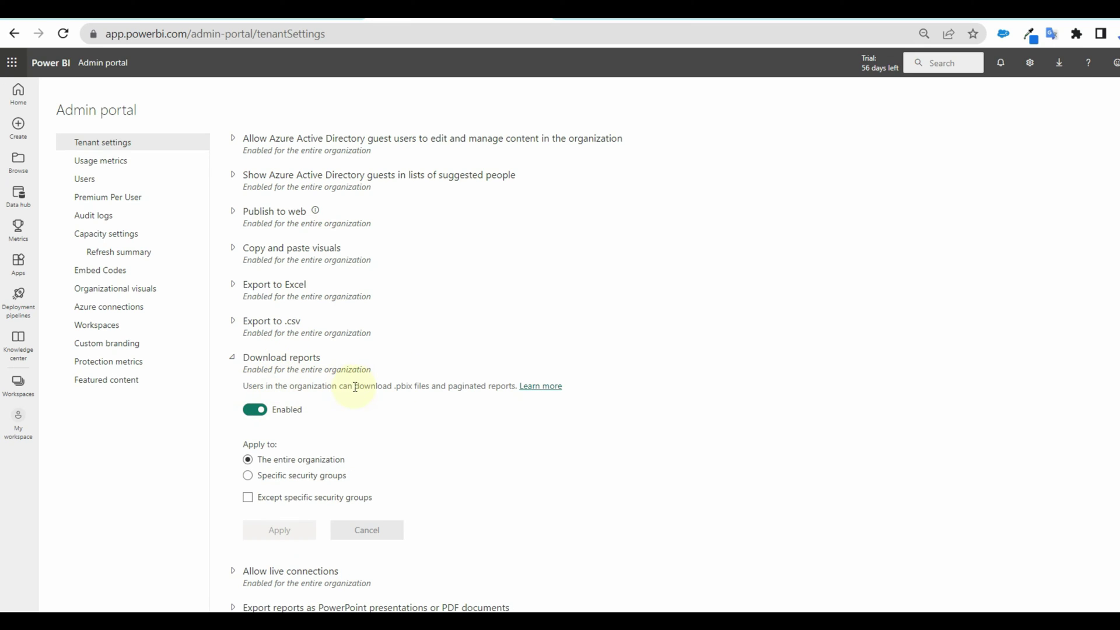
click(253, 414)
click(277, 455)
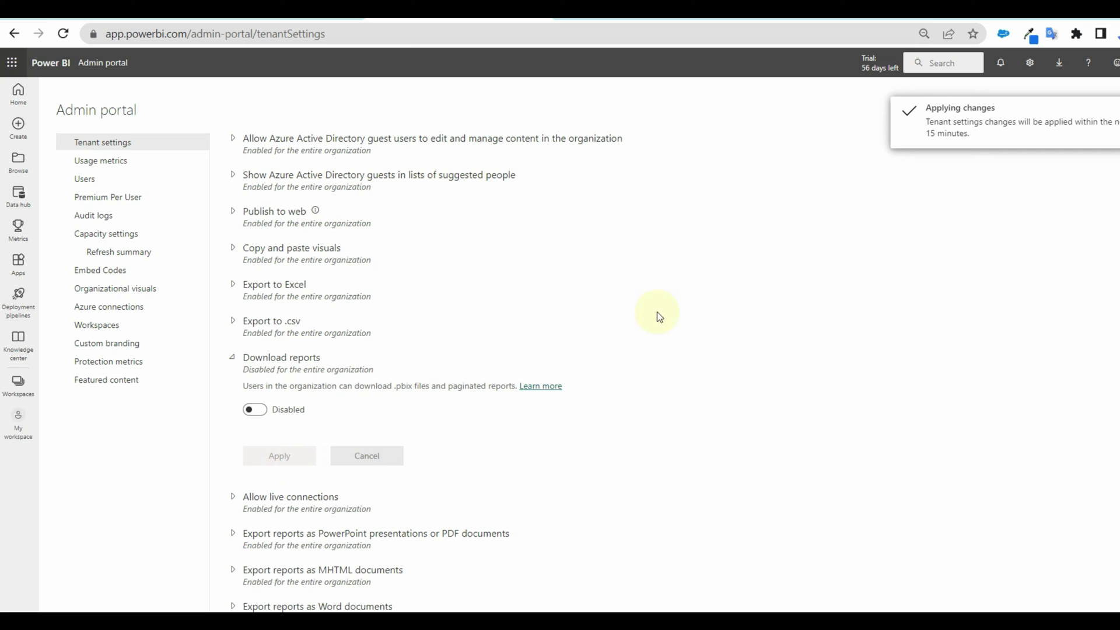
Apply all pending tenant setting changes and return to the Home page
click(20, 98)
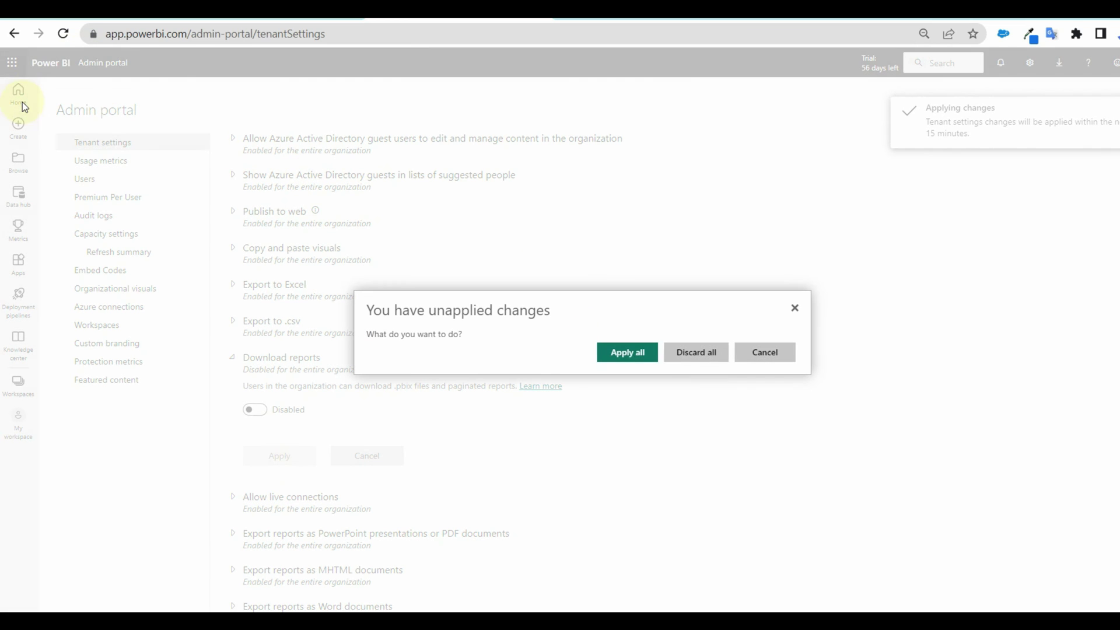
click(625, 353)
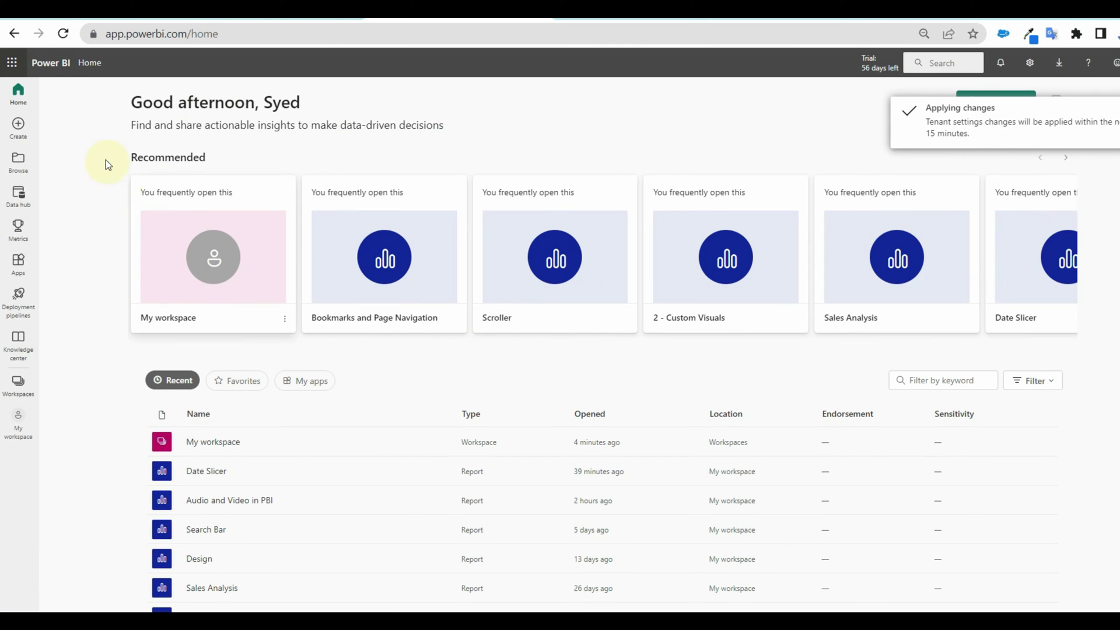
click(65, 37)
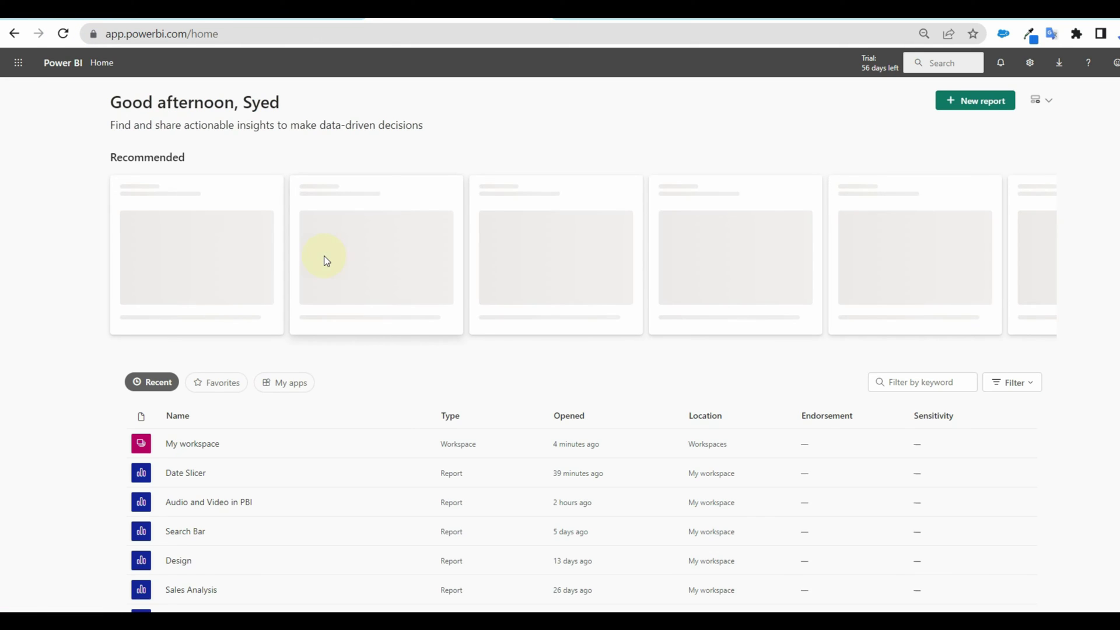
Check Date Slicer's File and Export menus for a report download, then reopen the Admin portal
click(208, 482)
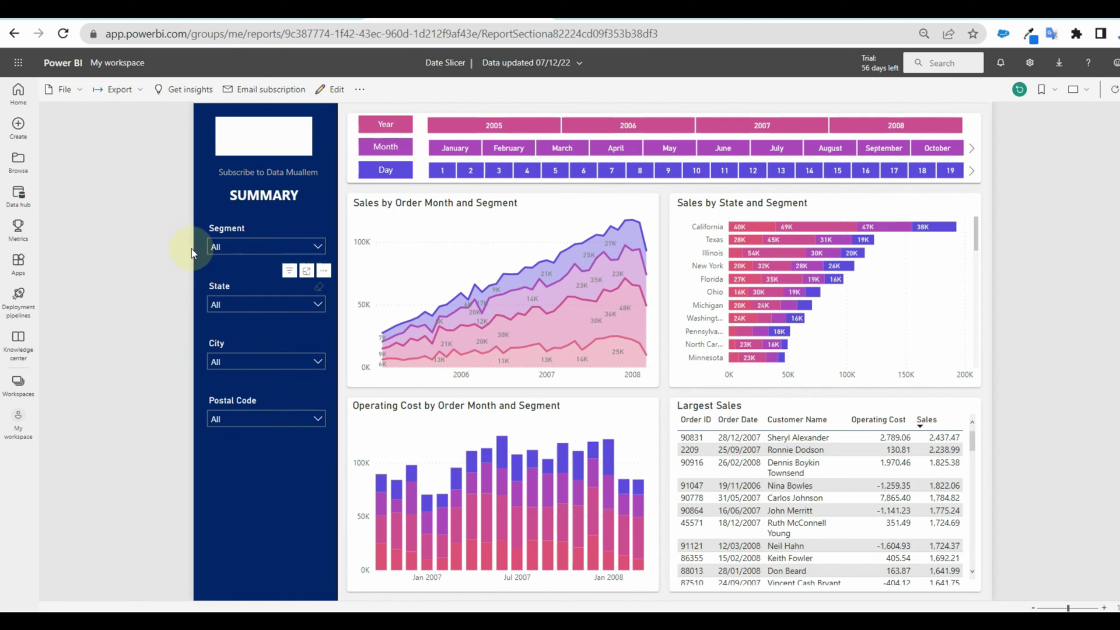
click(80, 97)
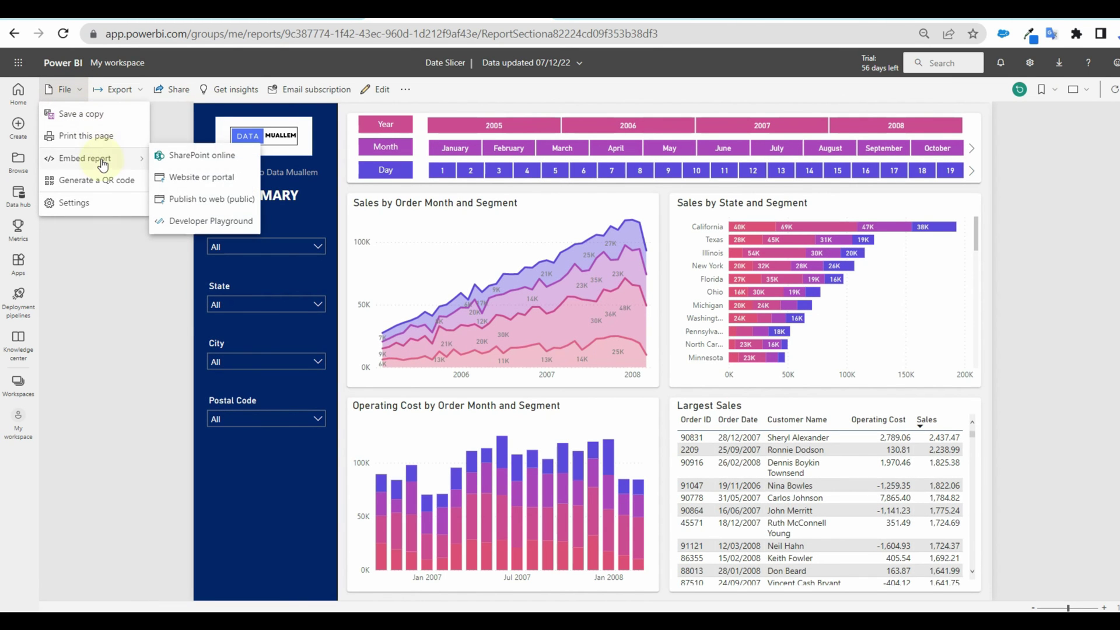
click(139, 88)
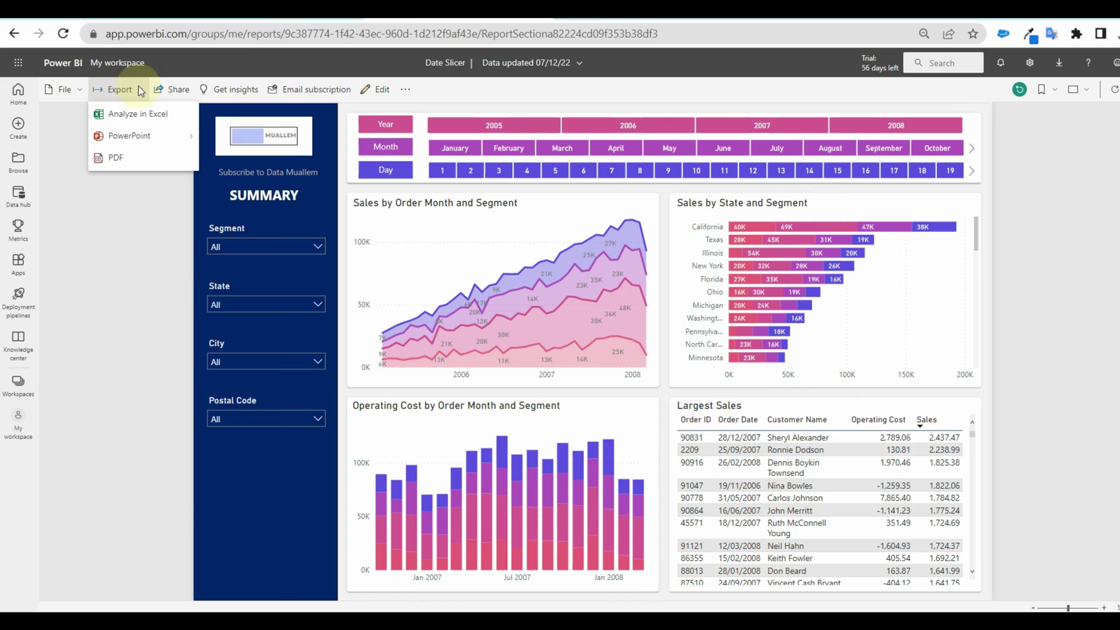
click(138, 282)
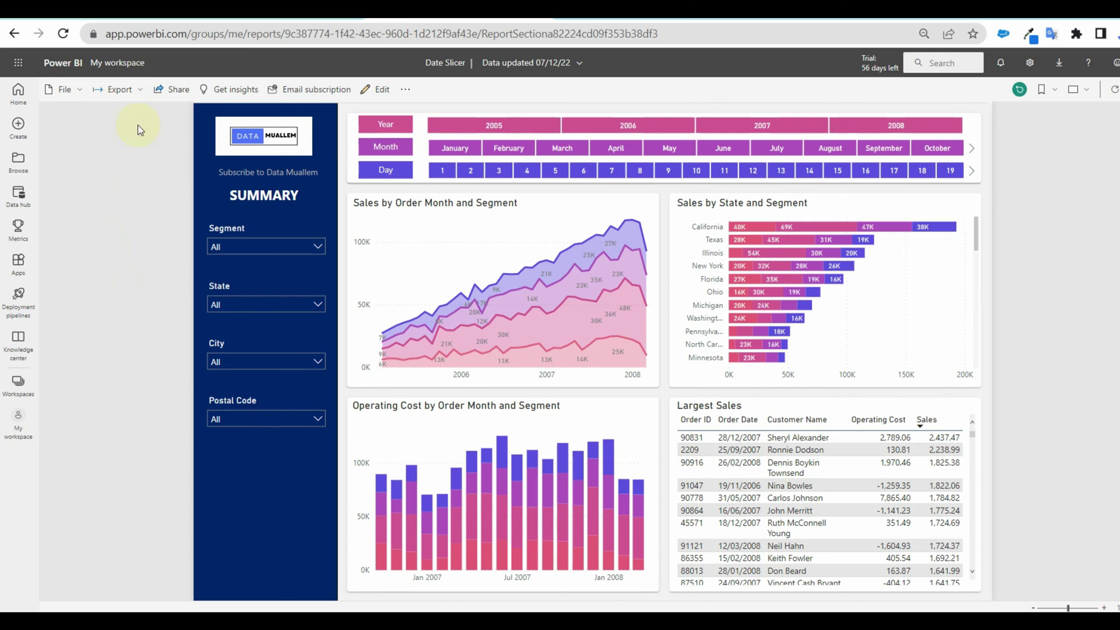
click(1029, 62)
click(947, 113)
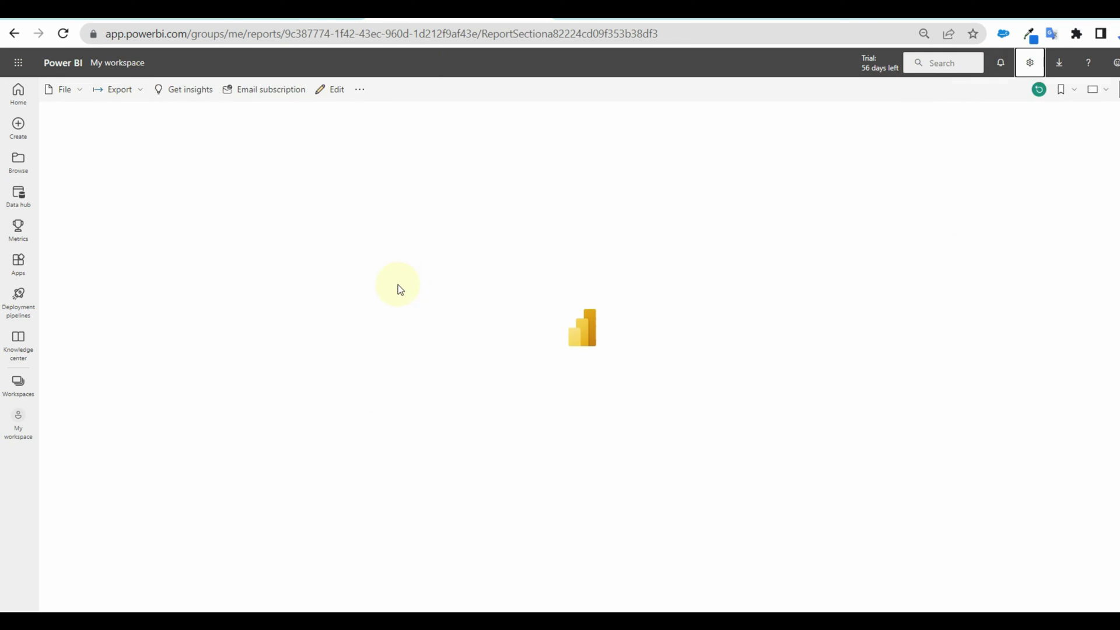
Switch Download reports back to Enabled for the entire organization, apply it, and go Home
scroll(354, 436, down, 13)
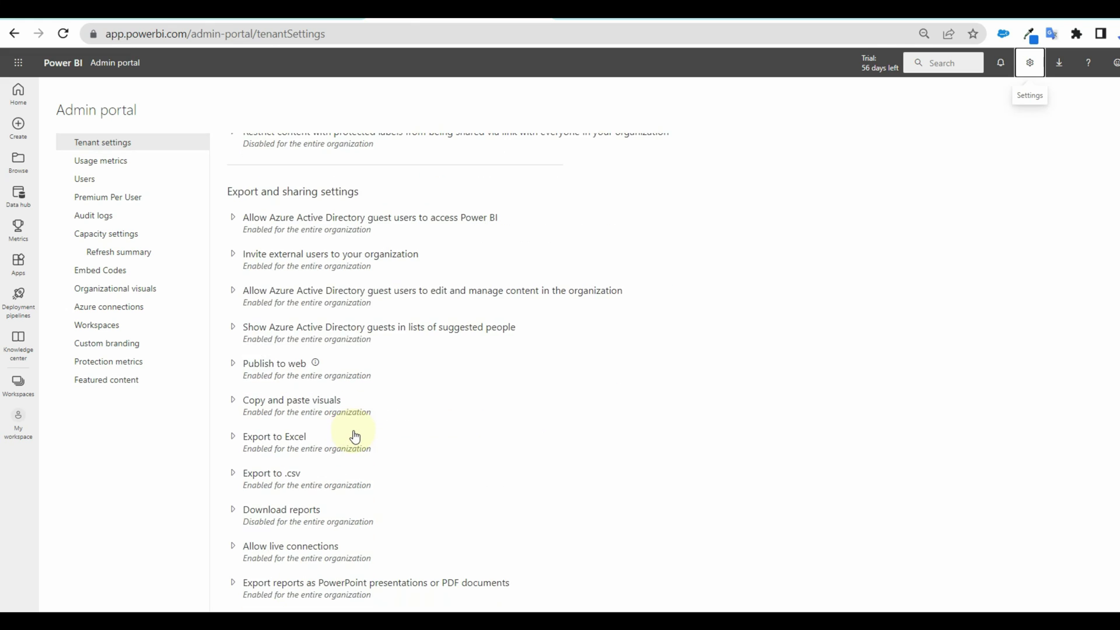
click(313, 366)
click(254, 409)
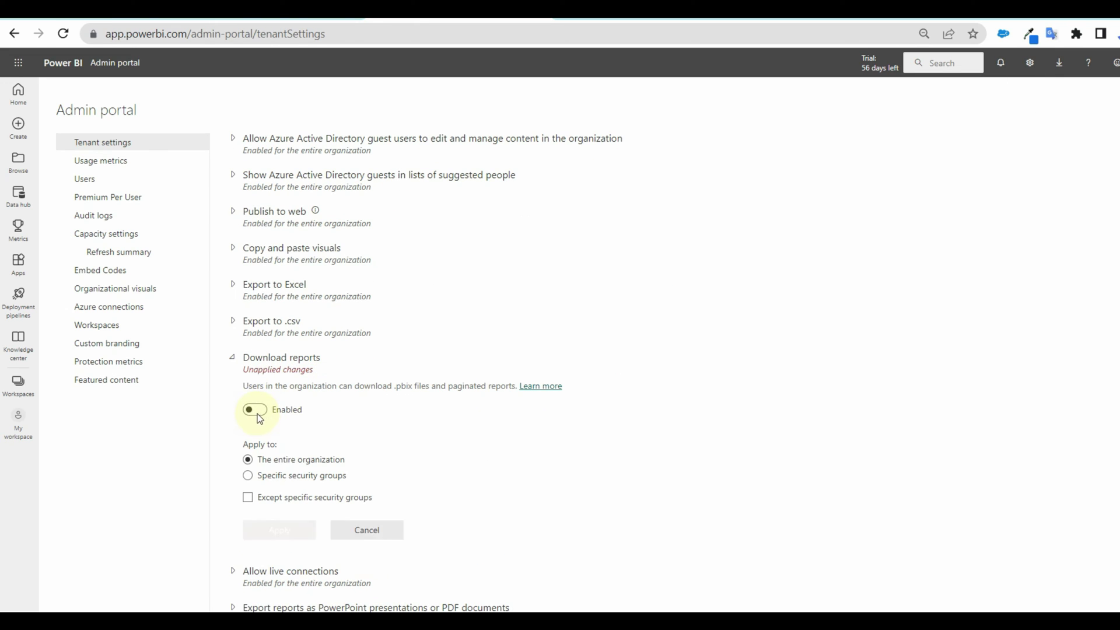
click(284, 542)
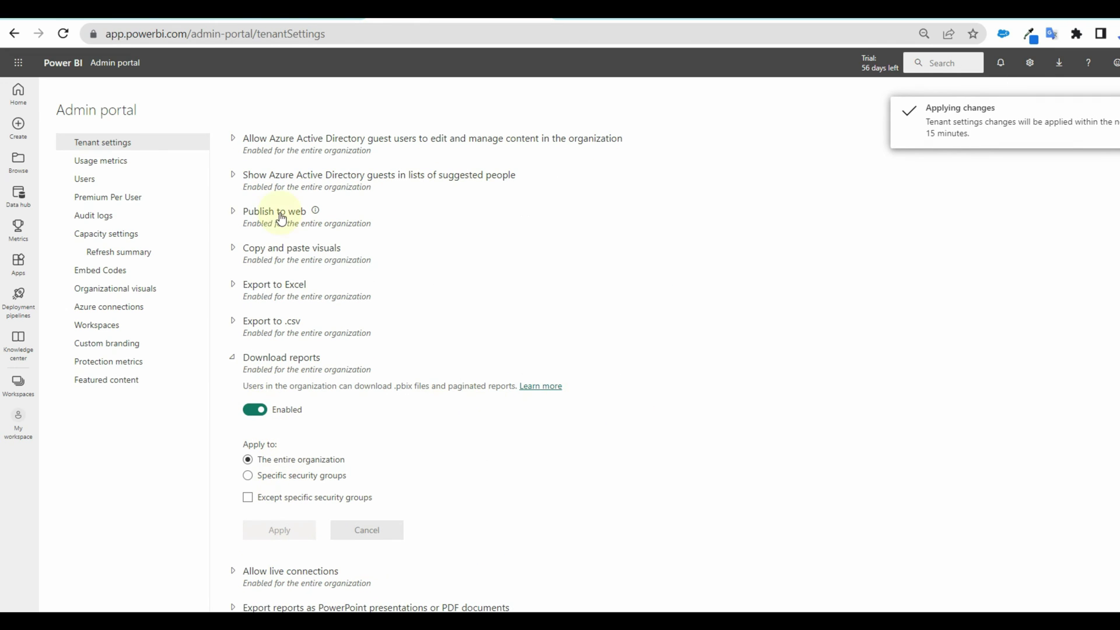
click(18, 92)
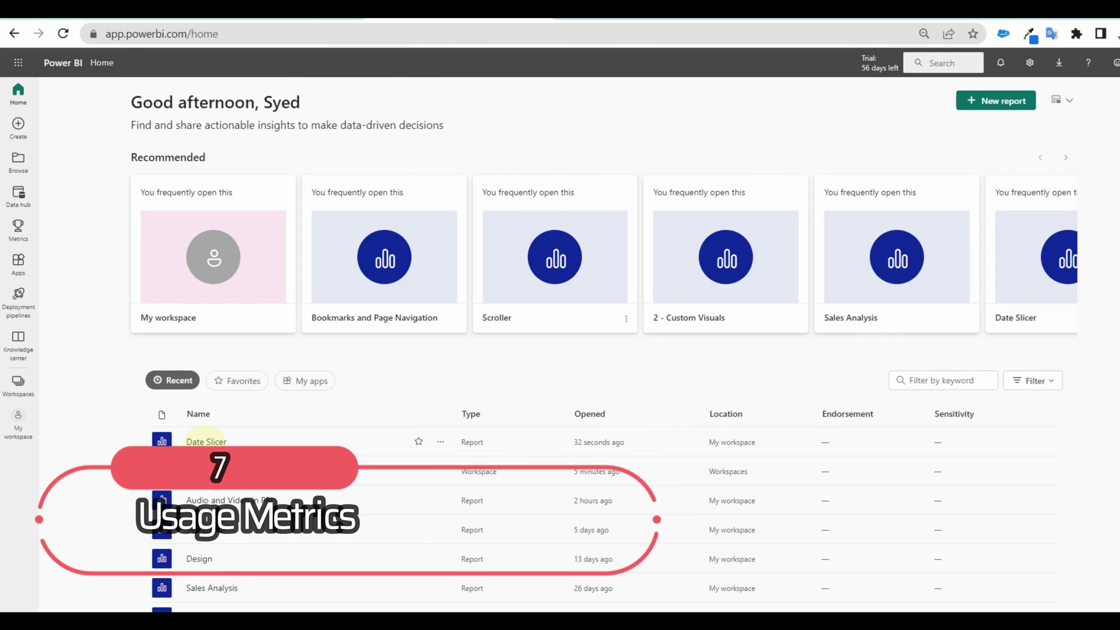
Glance at the Workspaces list, then return to the Admin portal's tenant settings via Settings
scroll(221, 523, down, 10)
scroll(221, 523, up, 10)
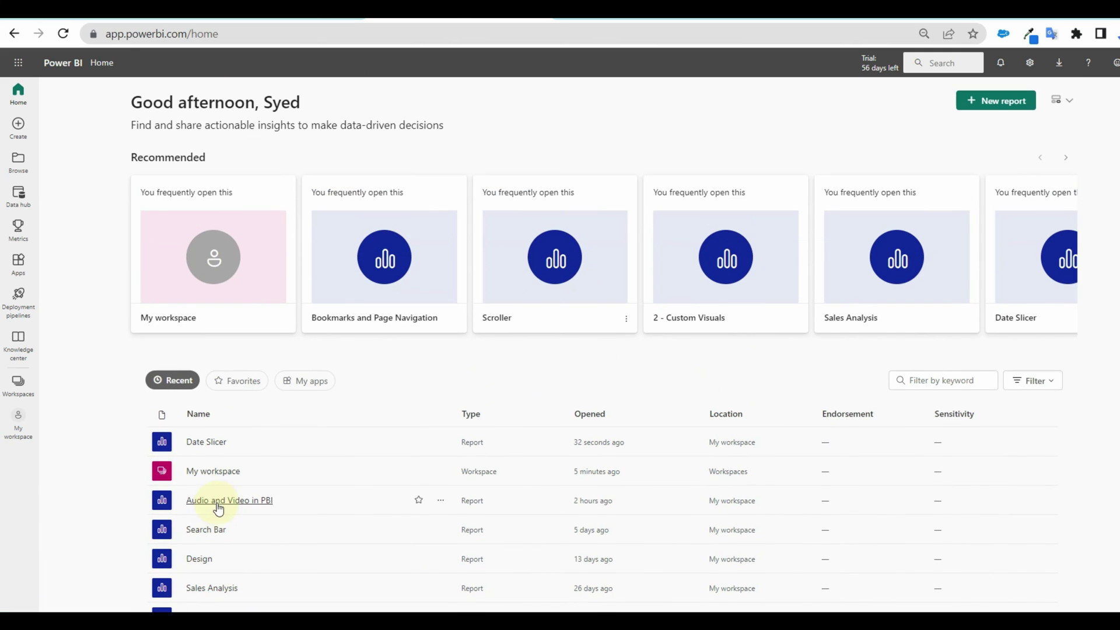
click(18, 382)
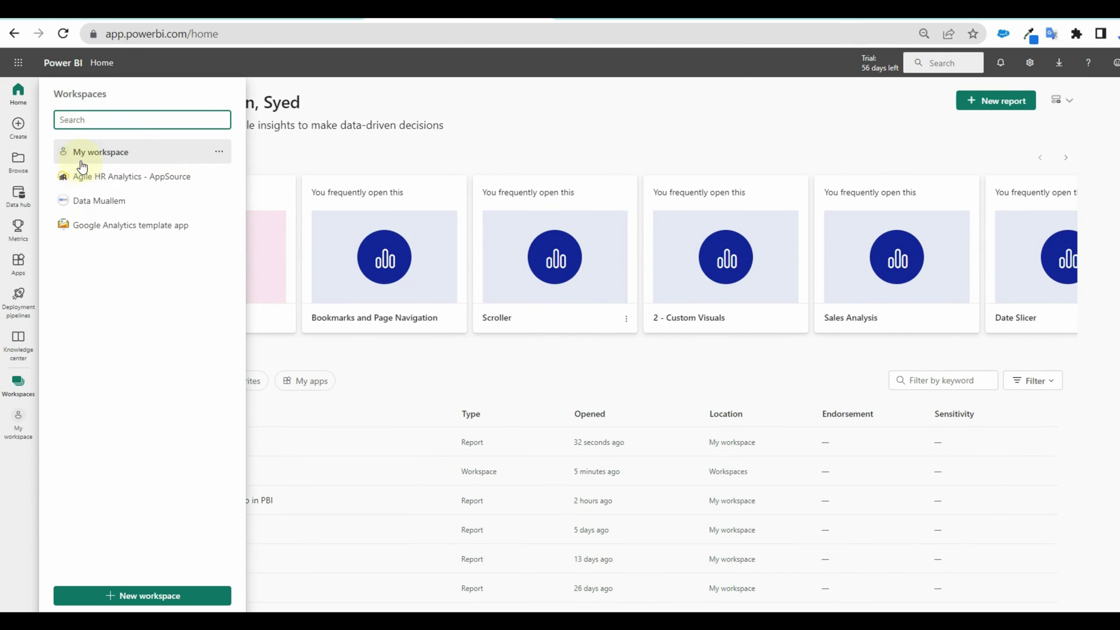
click(596, 120)
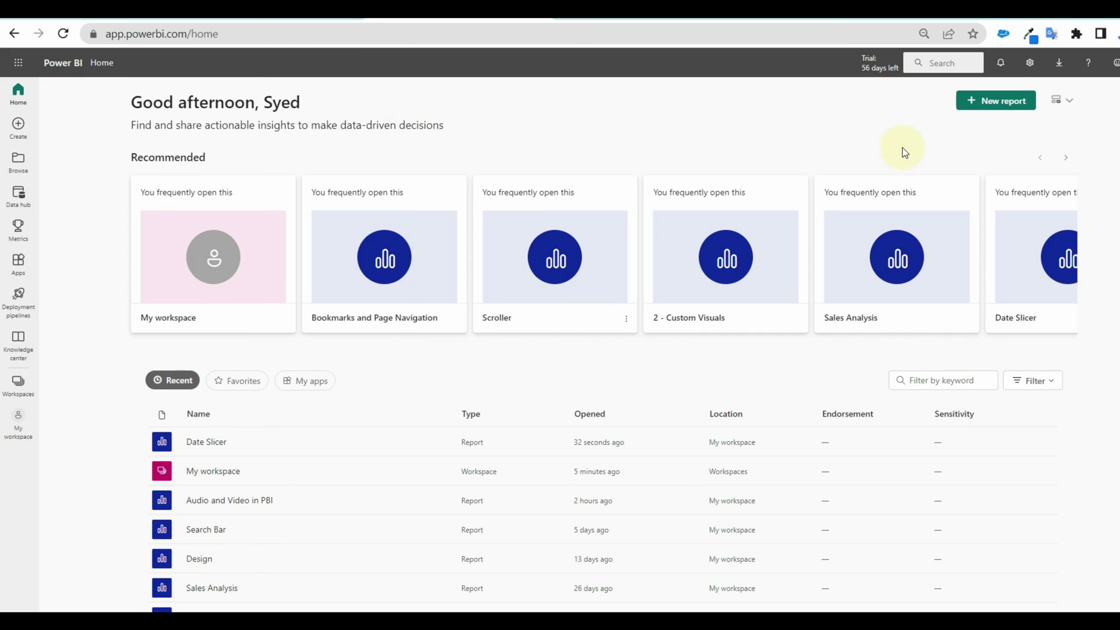
click(1029, 62)
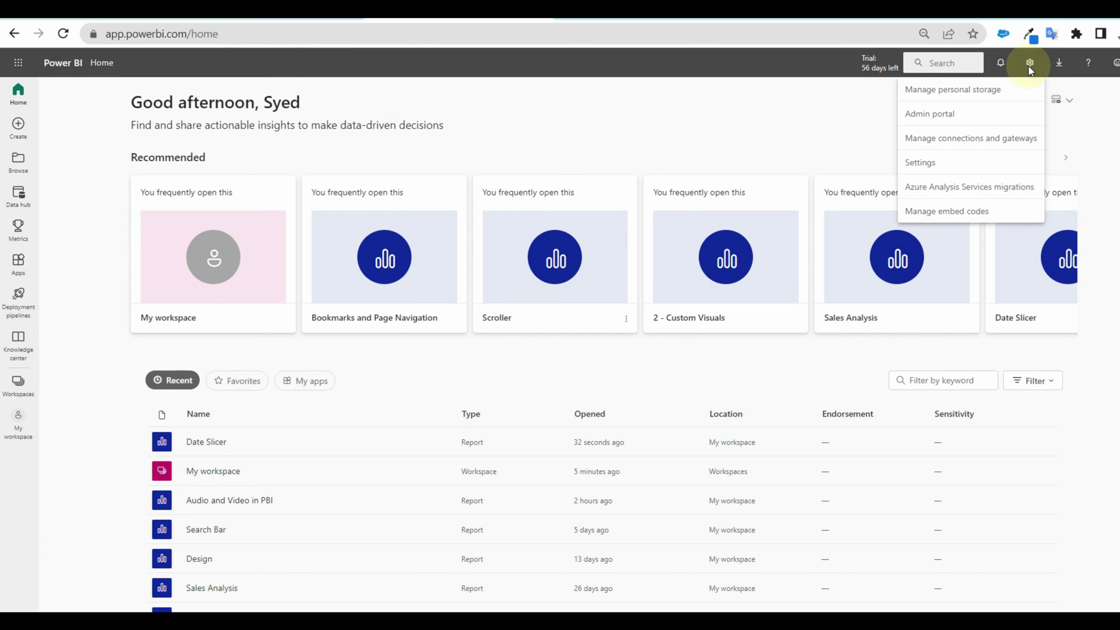
click(930, 119)
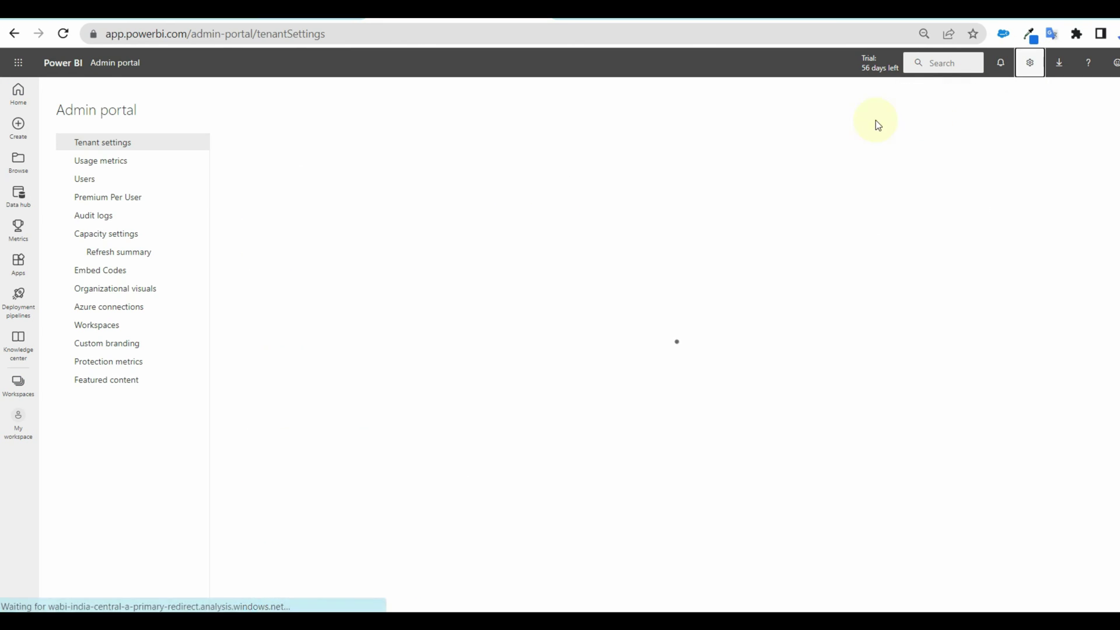
Open Usage metrics and scroll through it: 1 dashboard, 42 reports, 29 datasets and top consumers
click(100, 166)
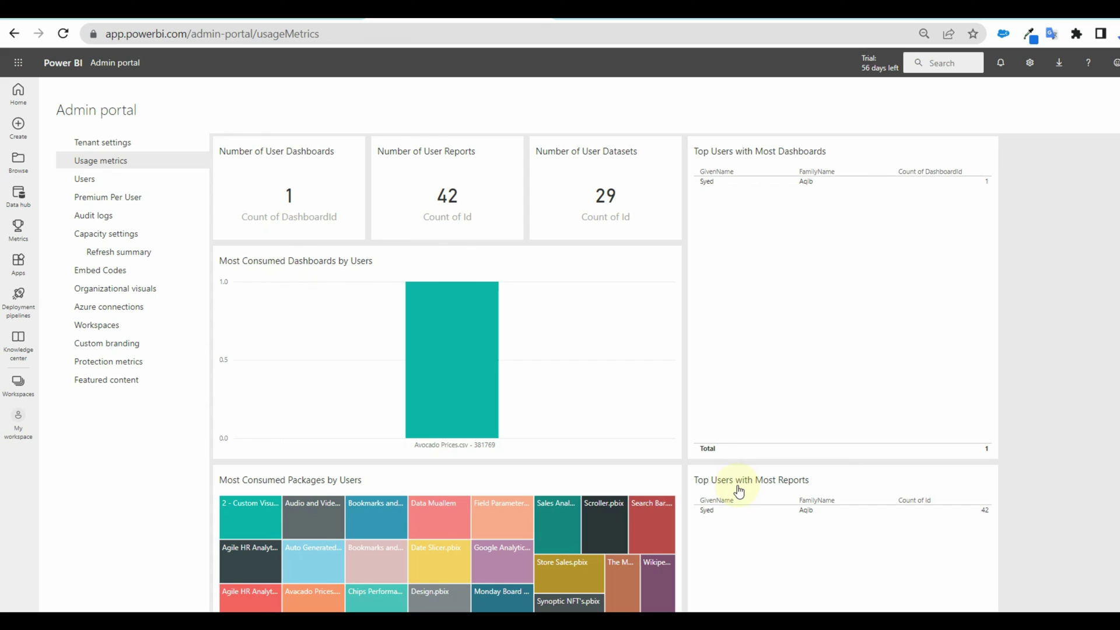
scroll(458, 512, down, 3)
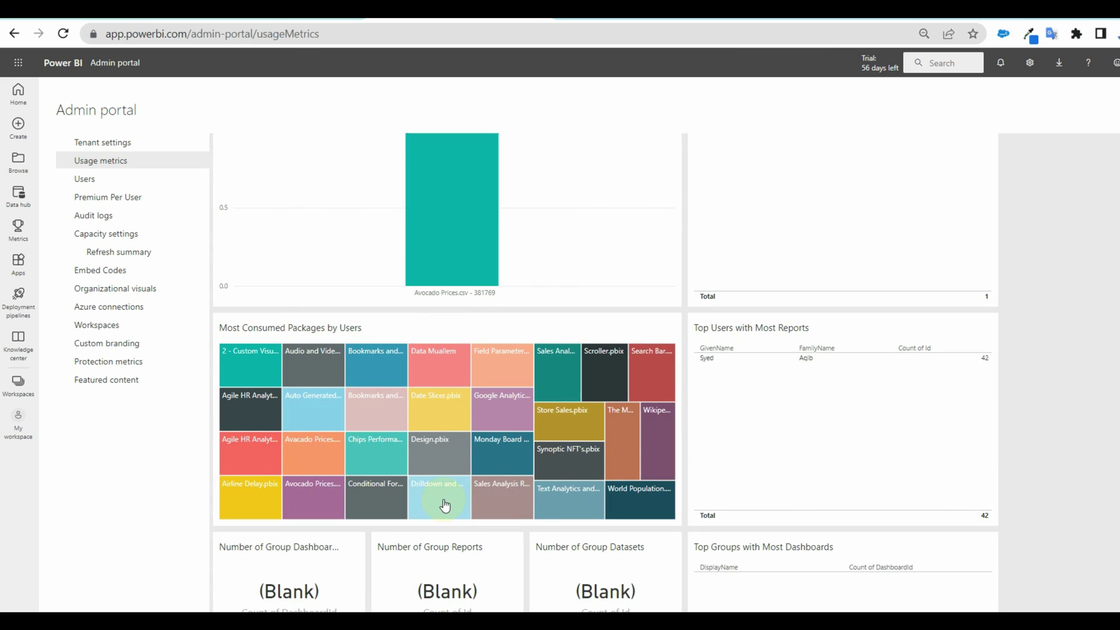
scroll(438, 499, down, 5)
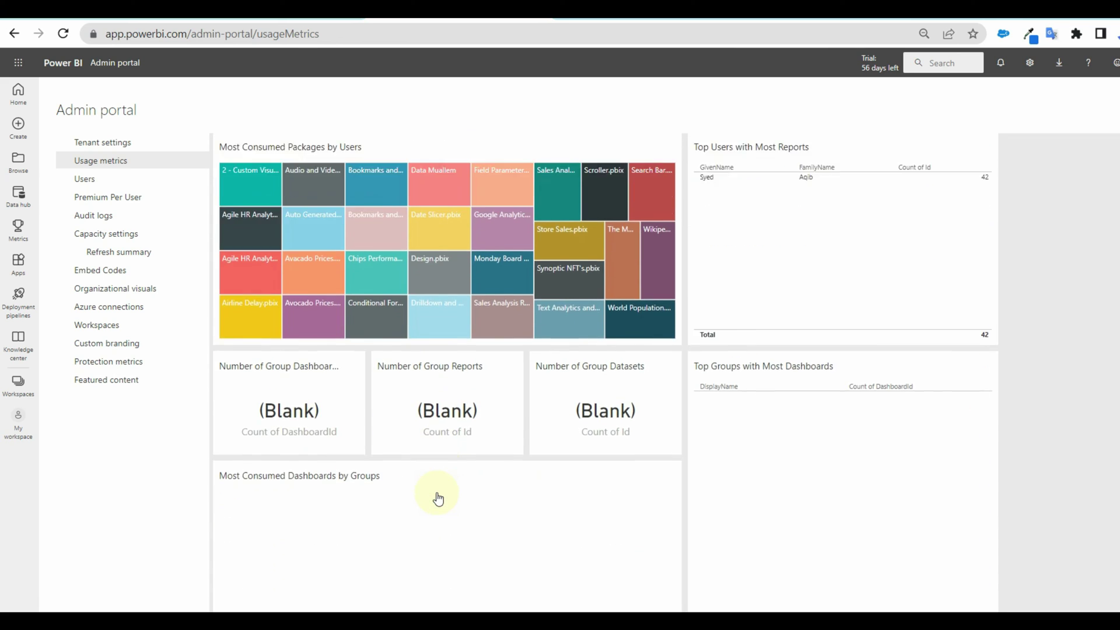
scroll(437, 498, down, 4)
scroll(438, 498, up, 9)
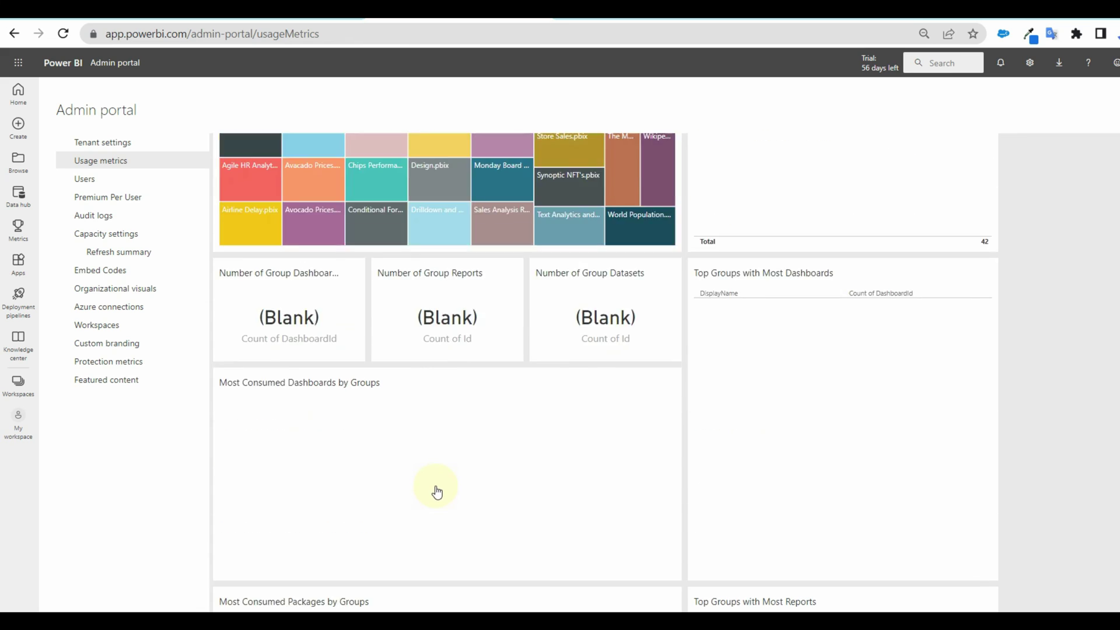